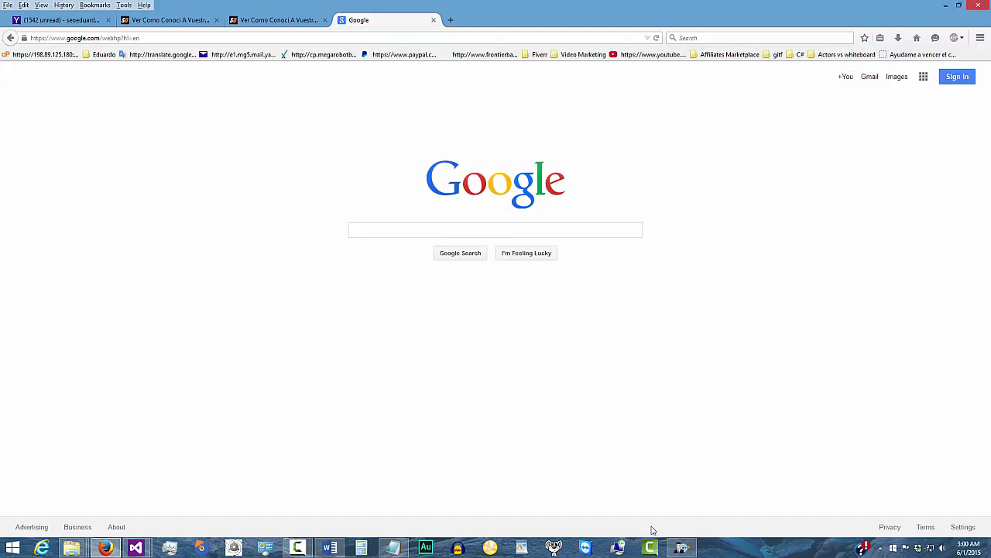
Step: Search Google for "internet marketing" to bring up its autocomplete suggestions
{"action": "left_click", "coordinate": [681, 546]}
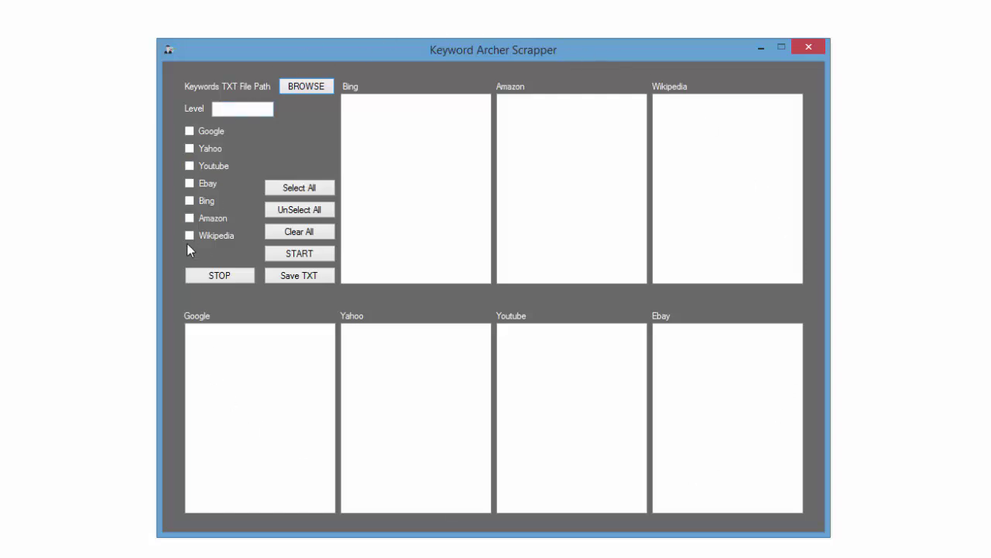
{"action": "left_click", "coordinate": [761, 47]}
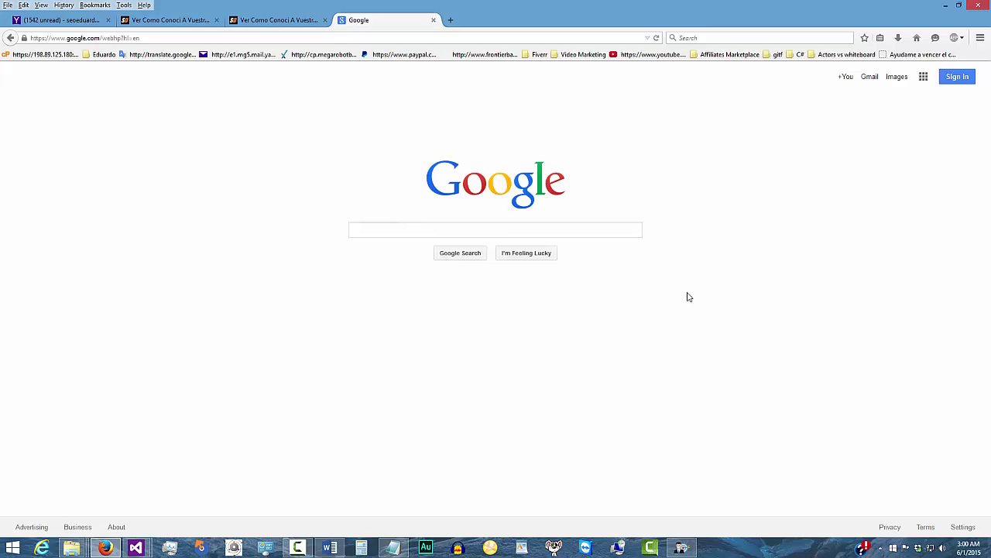
{"action": "left_click", "coordinate": [364, 230]}
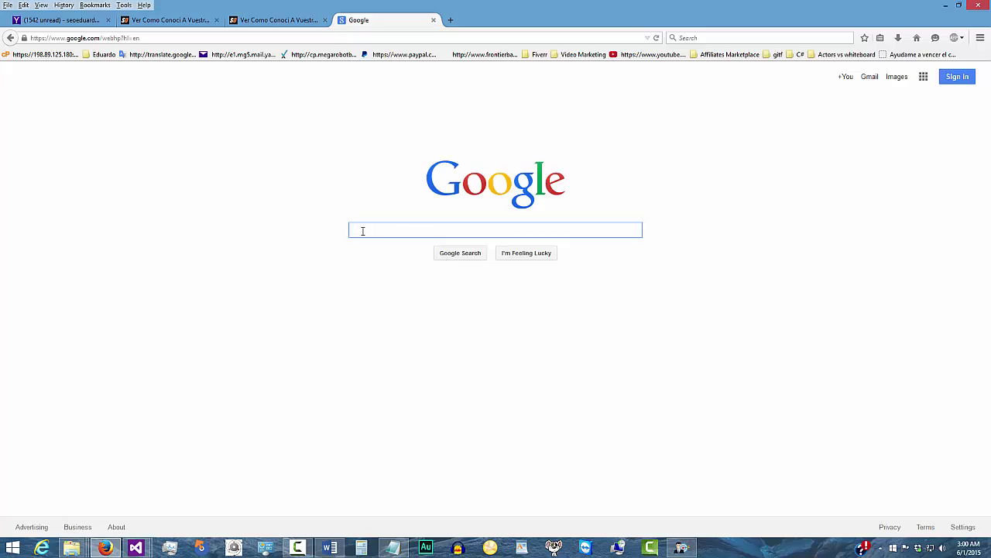
{"action": "type", "text": "interne"}
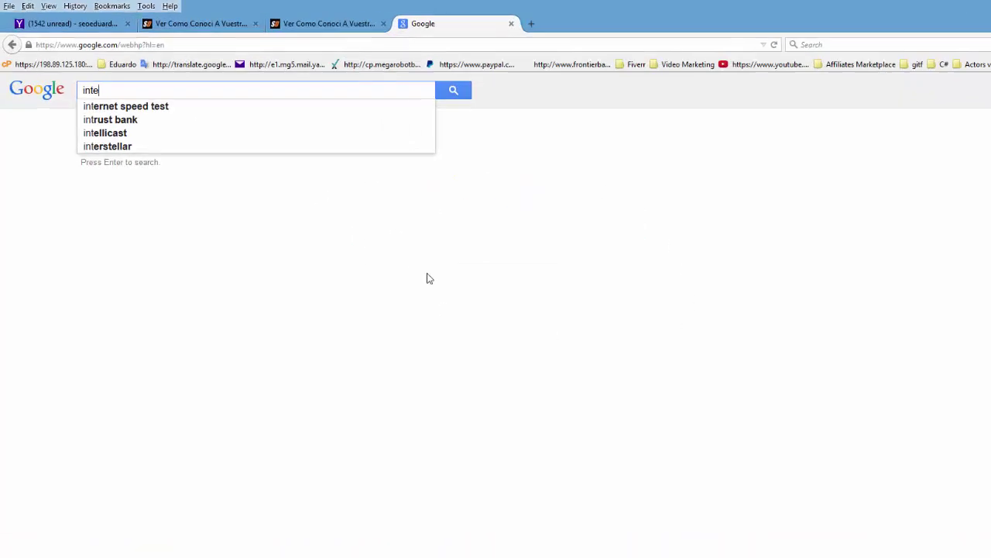
{"action": "type", "text": "t"}
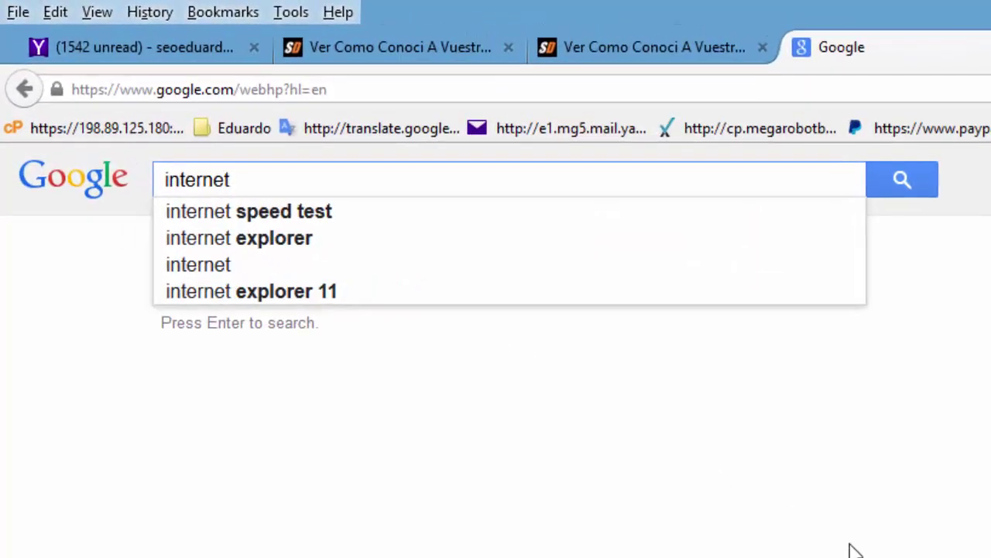
{"action": "type", "text": " mar"}
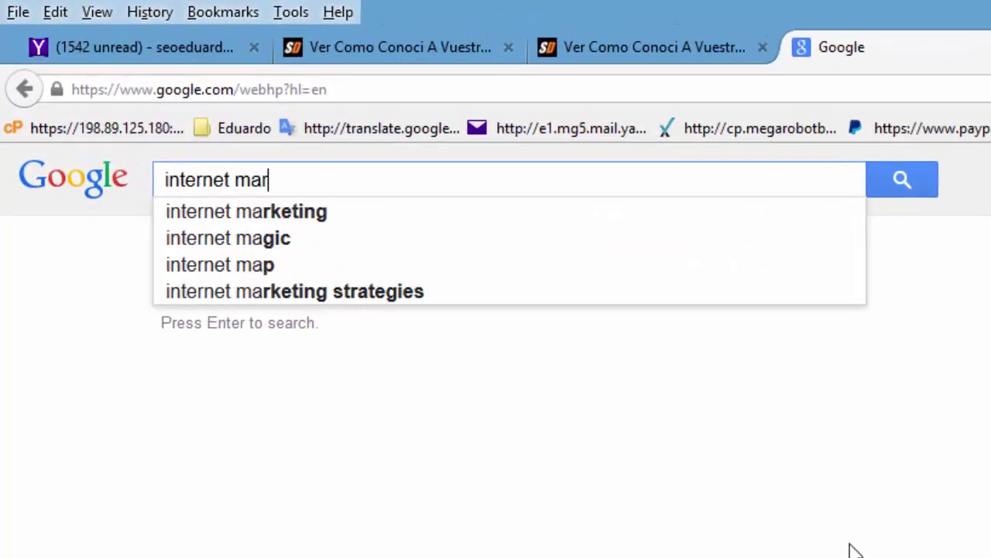
{"action": "type", "text": "ketin"}
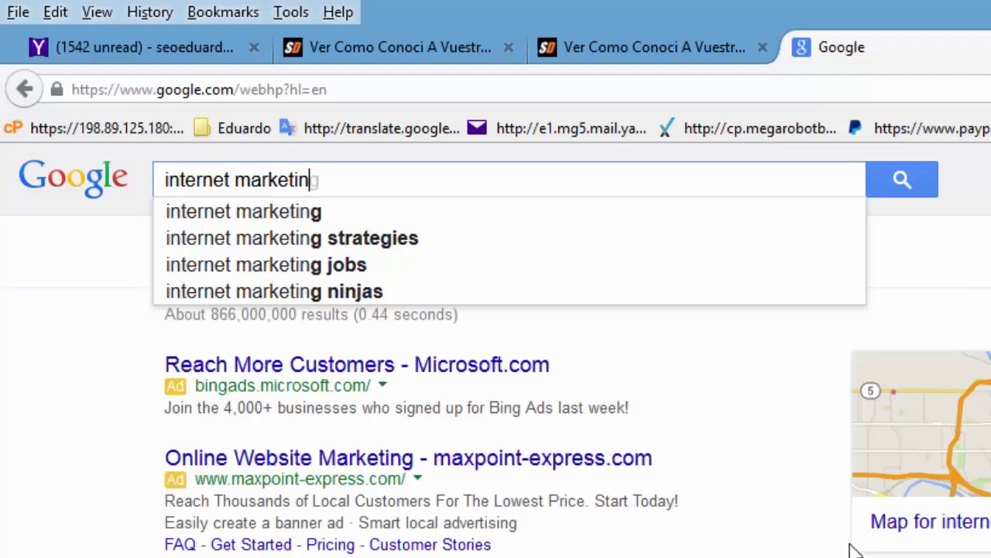
{"action": "type", "text": "g"}
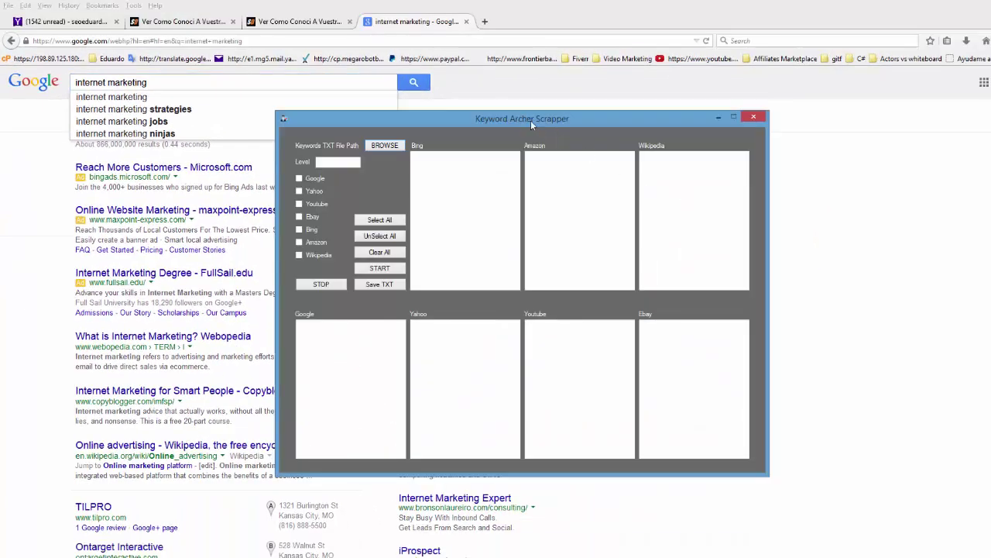
Step: Move the Keyword Archer Scrapper window away from the Google suggestions and look up the suggested phrase "internet marketing strategies"
{"action": "left_click_drag", "start_coordinate": [531, 120], "coordinate": [725, 105]}
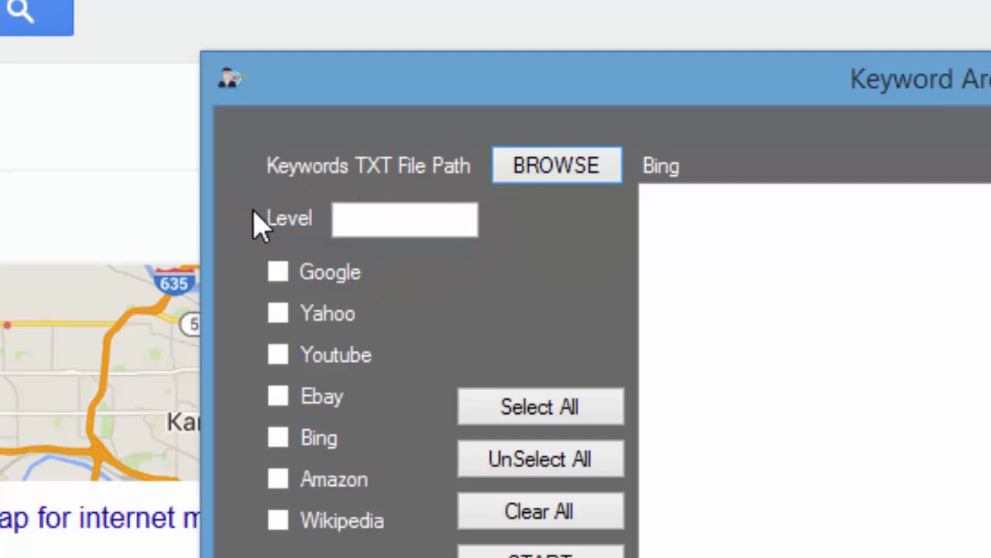
{"action": "left_click", "coordinate": [355, 218]}
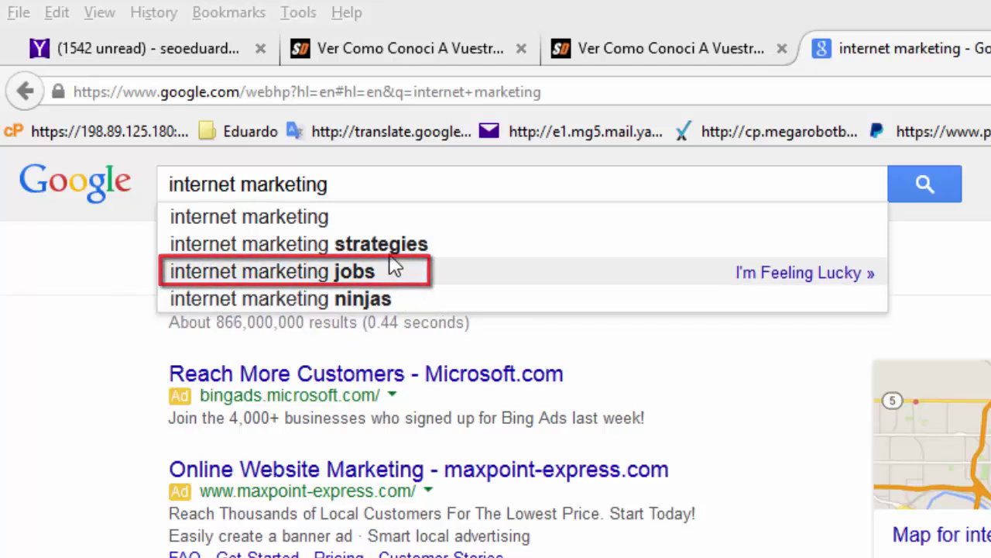
{"action": "left_click", "coordinate": [294, 245]}
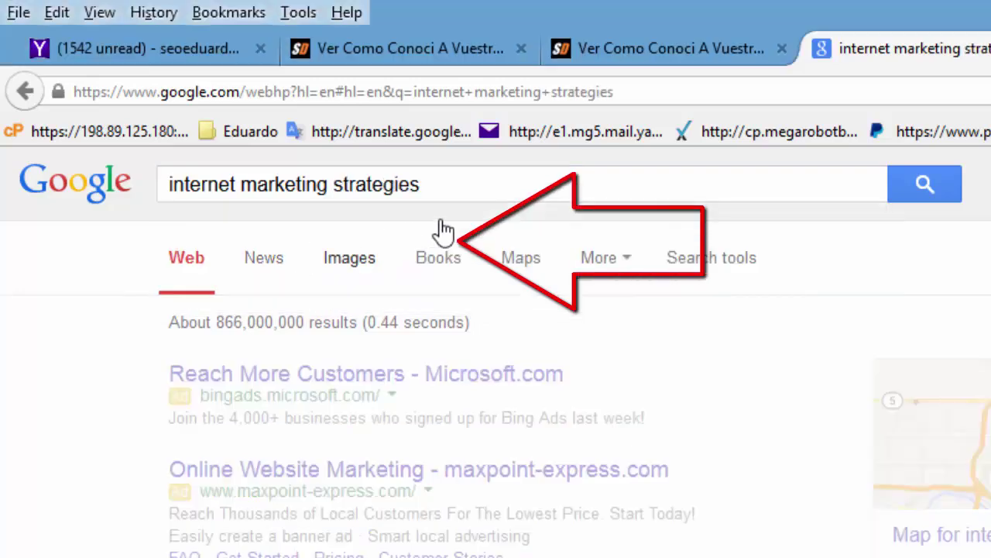
{"action": "left_click", "coordinate": [447, 190]}
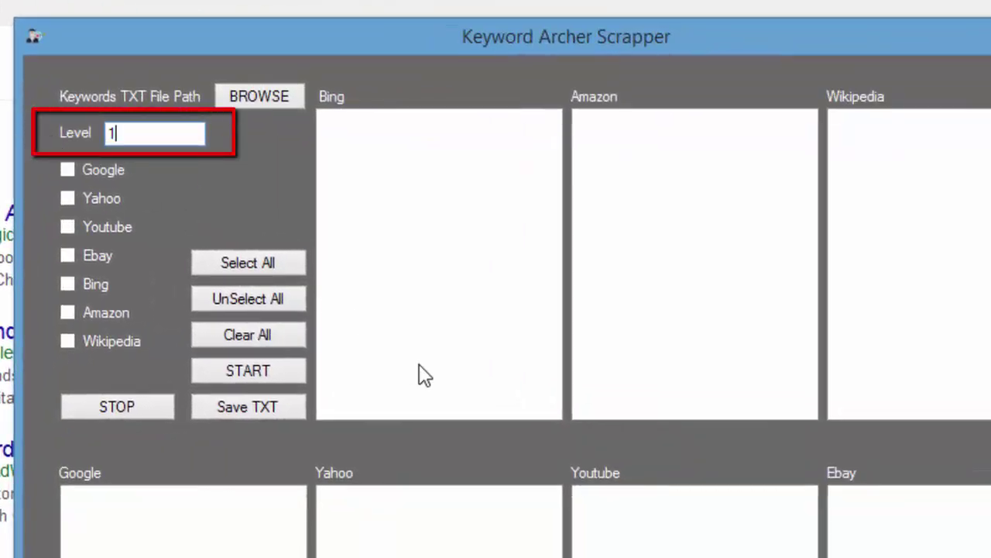
Step: Try the keyword scraper's Level at 10 and at 100
{"action": "type", "text": "0"}
{"action": "left_click_drag", "start_coordinate": [137, 134], "coordinate": [12, 132]}
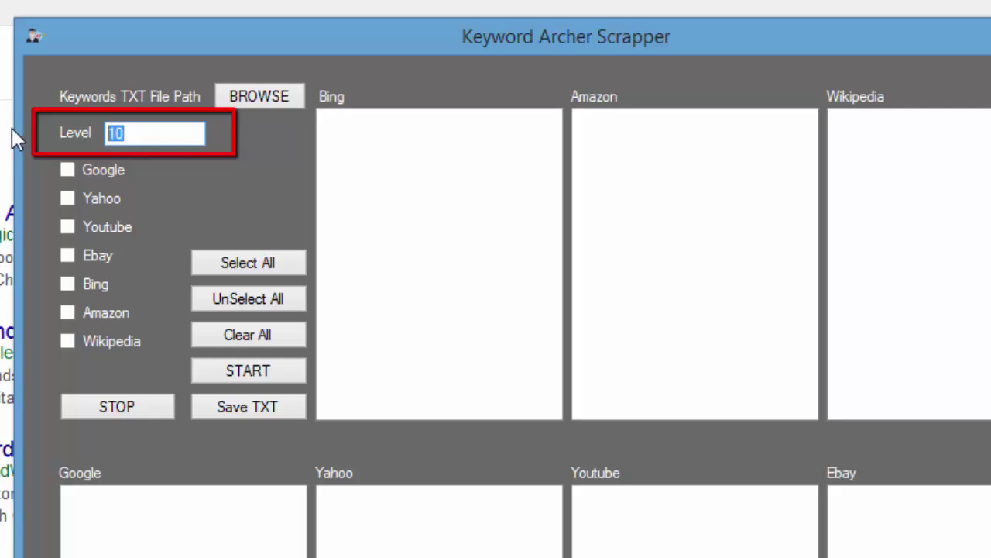
{"action": "type", "text": "100"}
{"action": "left_click_drag", "start_coordinate": [142, 132], "coordinate": [72, 124]}
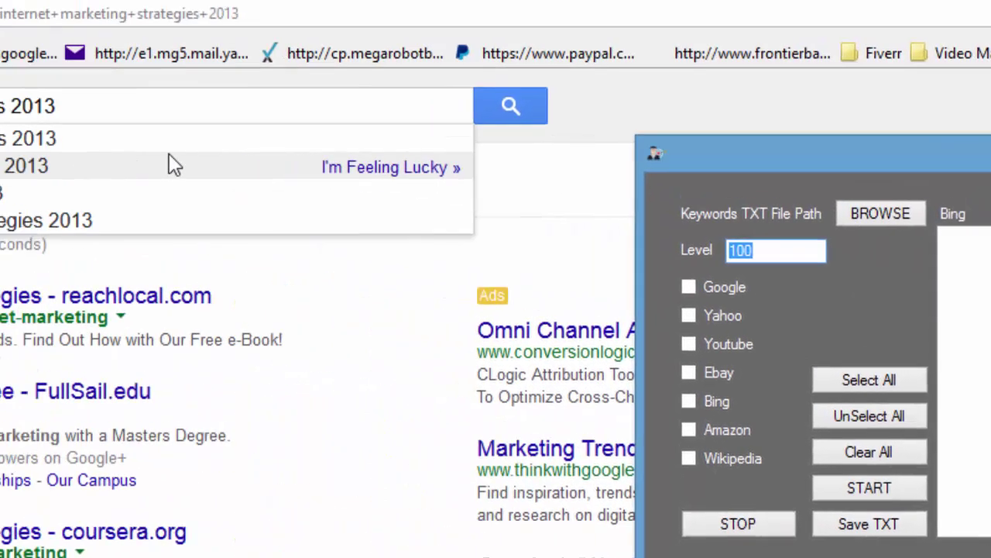
Step: Shorten the Google query to "internet marketing" to bring back its suggestions
{"action": "left_click", "coordinate": [504, 183]}
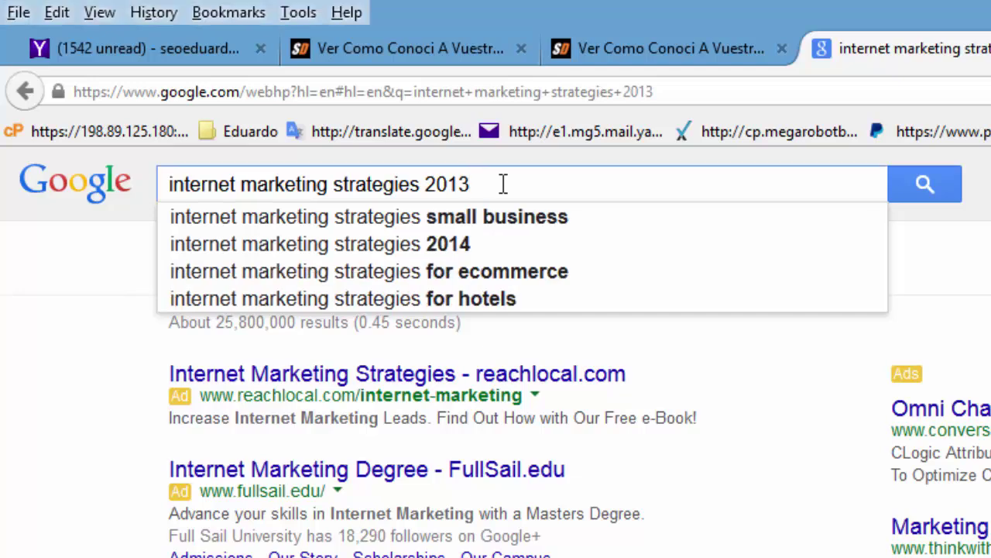
{"action": "key", "text": "BackSpace"}
{"action": "key", "text": "BackSpace"}
{"action": "key", "text": "BackSpace"}
{"action": "key", "text": "BackSpace"}
{"action": "key", "text": "BackSpace"}
{"action": "key", "text": "BackSpace"}
{"action": "key", "text": "BackSpace"}
{"action": "key", "text": "BackSpace"}
{"action": "key", "text": "BackSpace"}
{"action": "key", "text": "BackSpace"}
{"action": "key", "text": "BackSpace"}
{"action": "key", "text": "BackSpace"}
{"action": "key", "text": "BackSpace"}
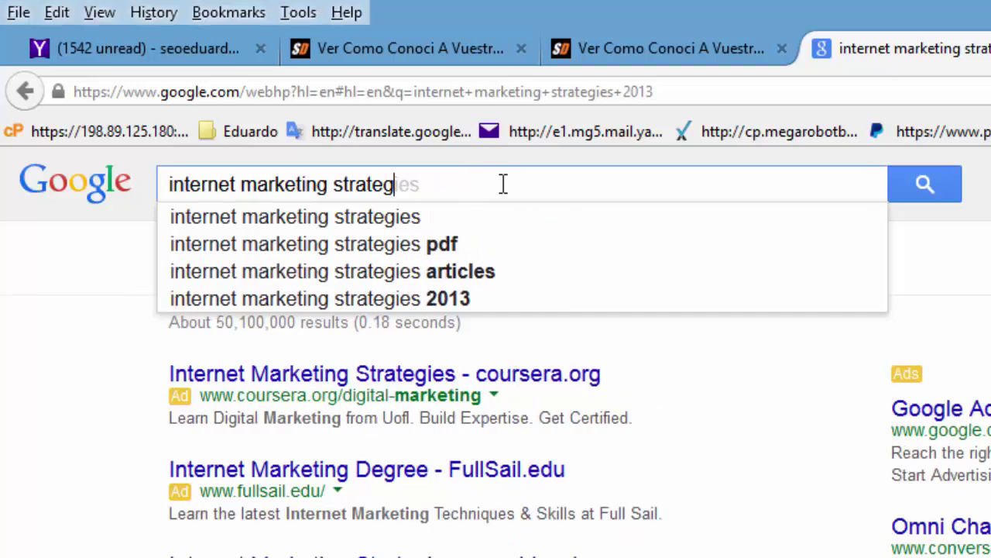
{"action": "key", "text": "BackSpace"}
{"action": "key", "text": "BackSpace"}
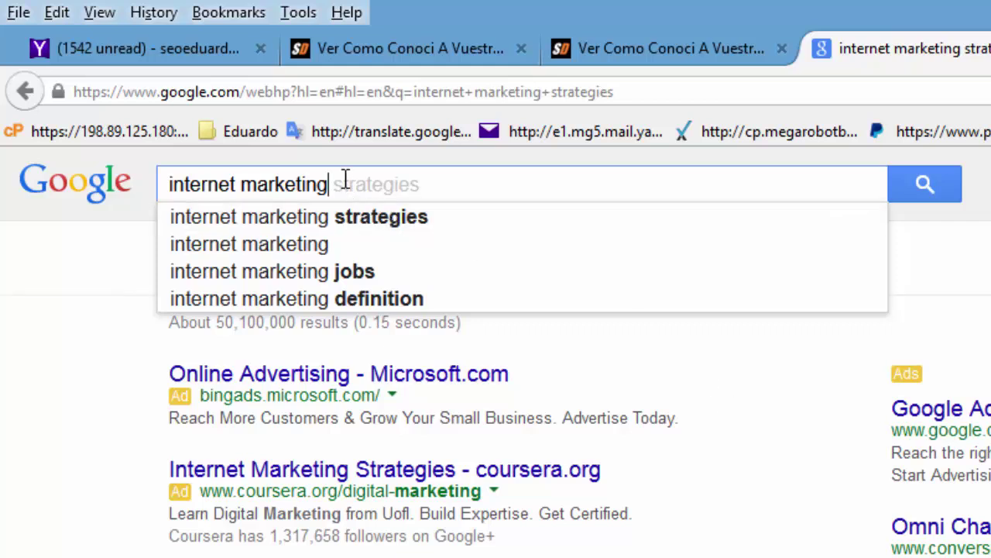
Step: Replace the Google query with "kodak camera" to view its suggested keywords
{"action": "left_click_drag", "start_coordinate": [343, 178], "coordinate": [164, 188]}
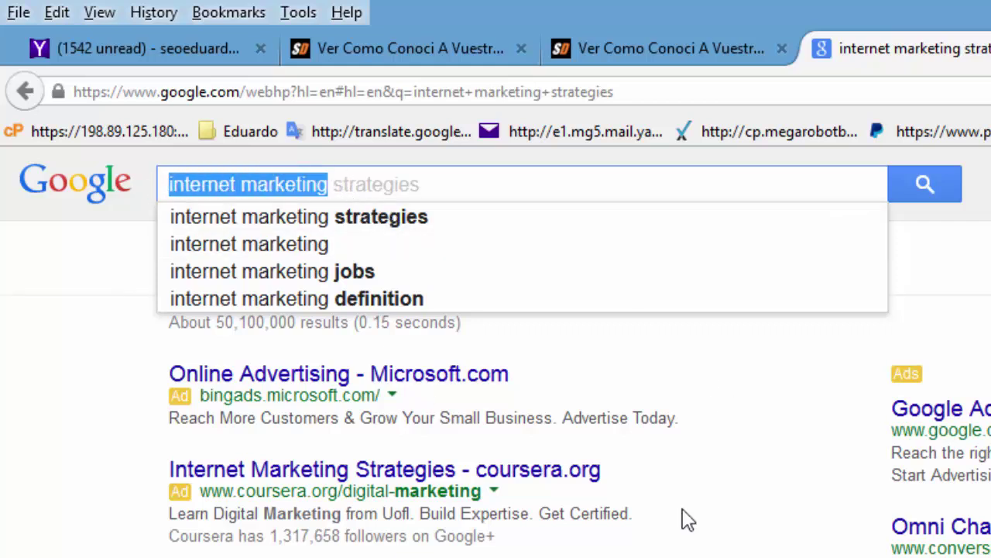
{"action": "type", "text": "kod"}
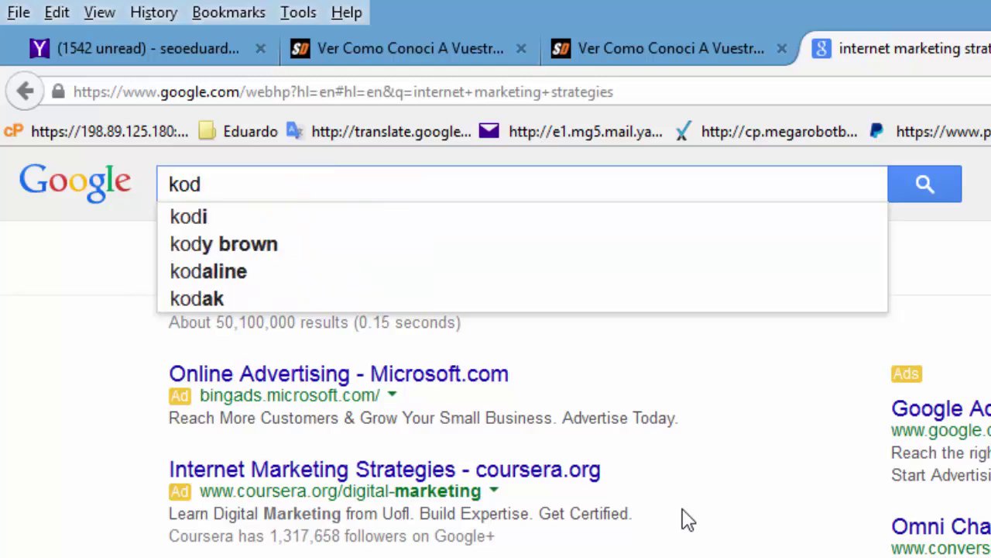
{"action": "type", "text": "ak"}
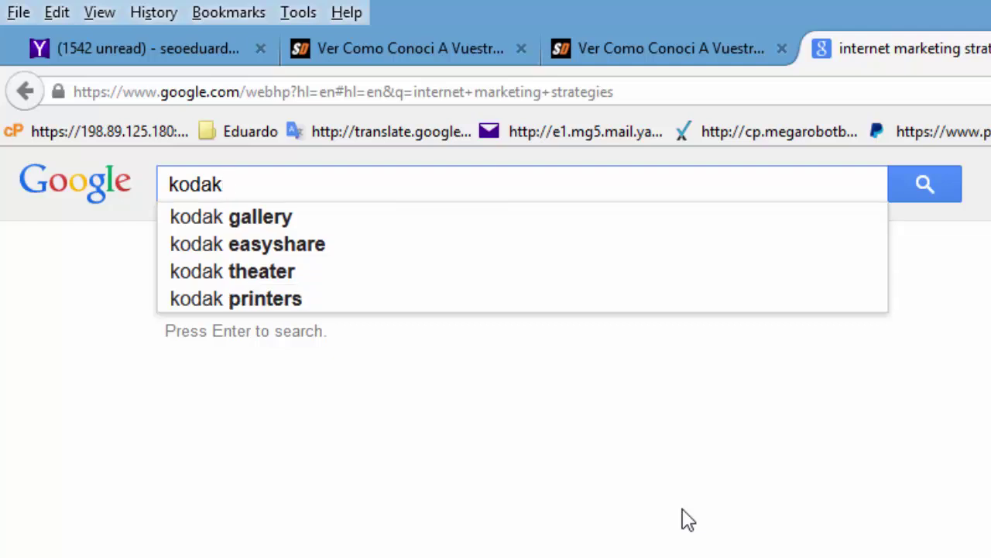
{"action": "type", "text": "a"}
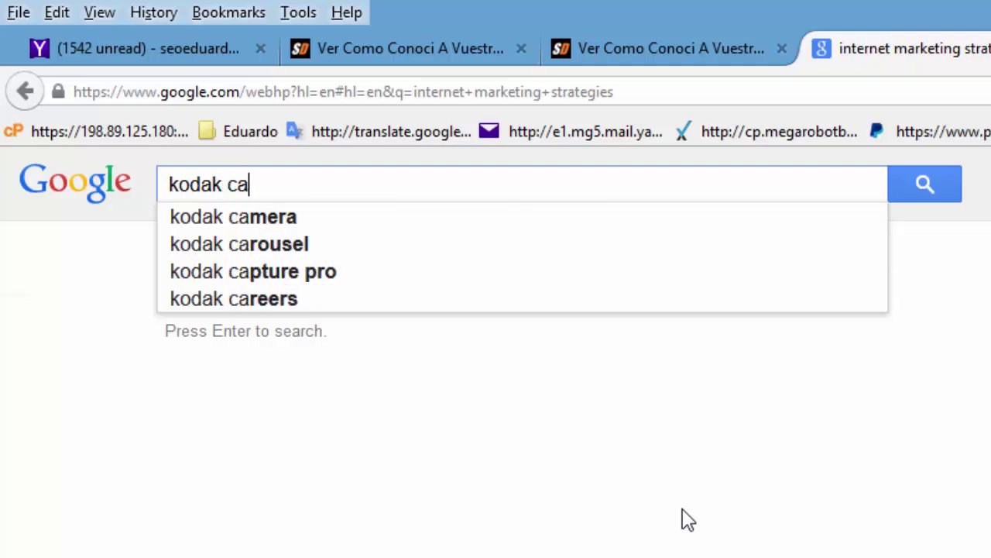
{"action": "type", "text": "me"}
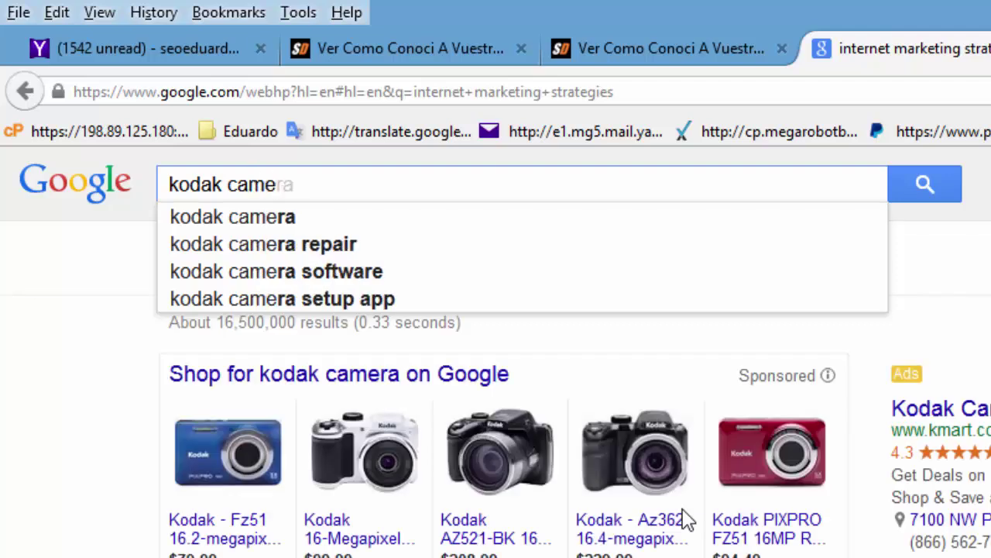
{"action": "type", "text": "ra"}
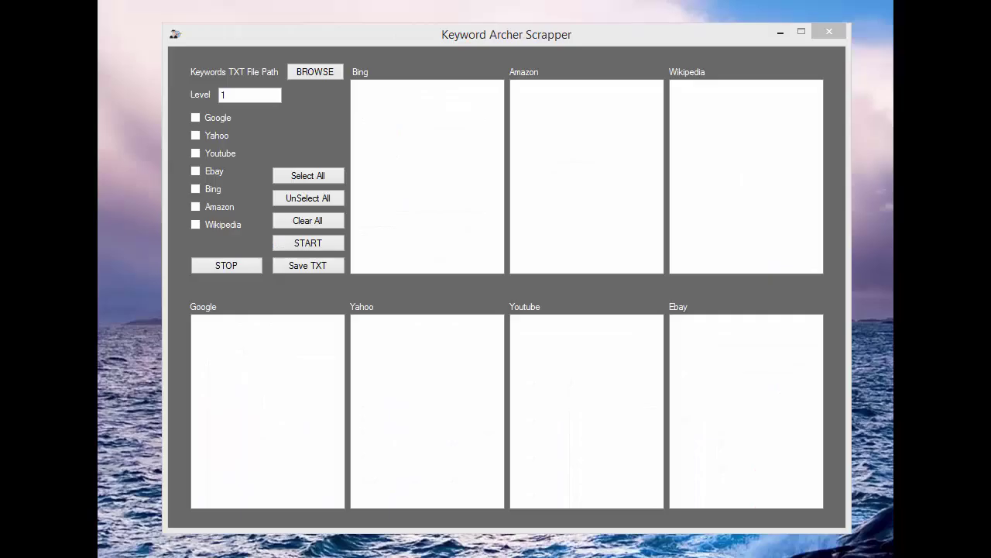
Step: Browse for the scraper's keywords file and create a new text document named "000 kodak camera" on the Desktop
{"action": "left_click", "coordinate": [328, 73]}
{"action": "left_click_drag", "start_coordinate": [386, 62], "coordinate": [329, 41]}
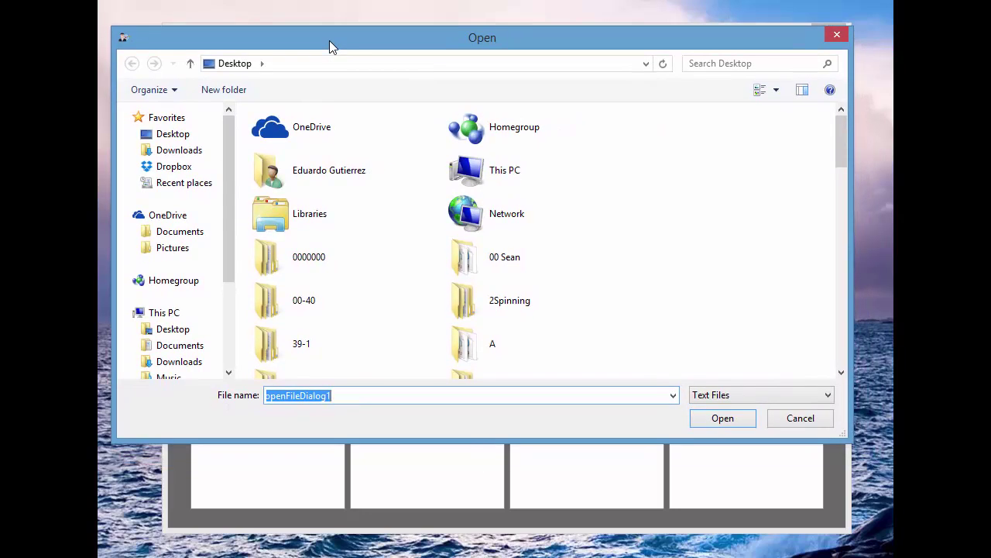
{"action": "right_click", "coordinate": [354, 120]}
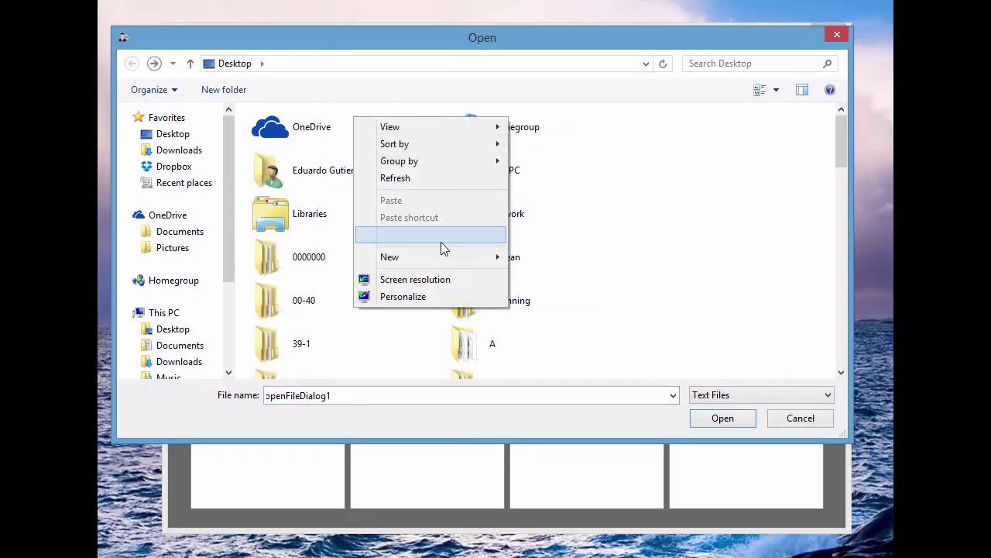
{"action": "mouse_move", "coordinate": [449, 257]}
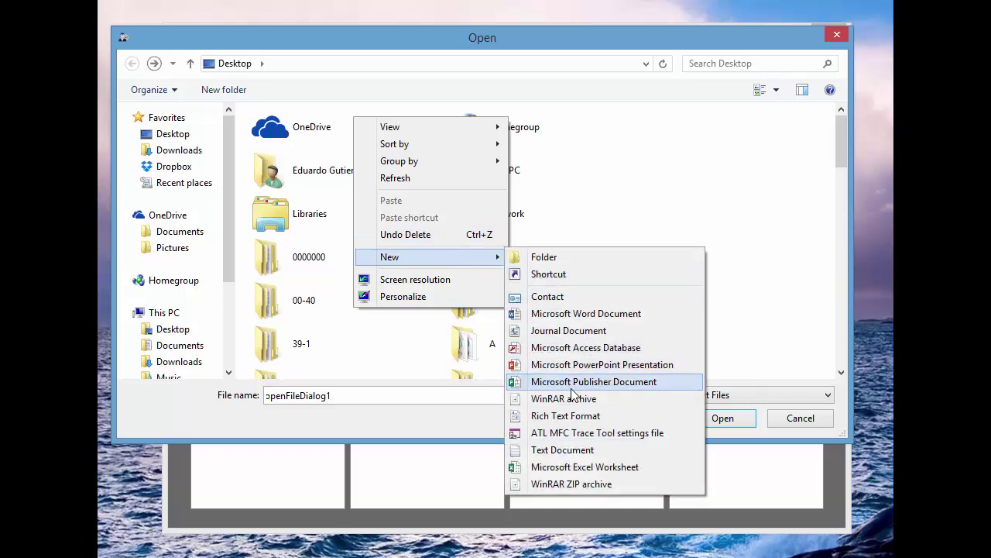
{"action": "left_click", "coordinate": [570, 450]}
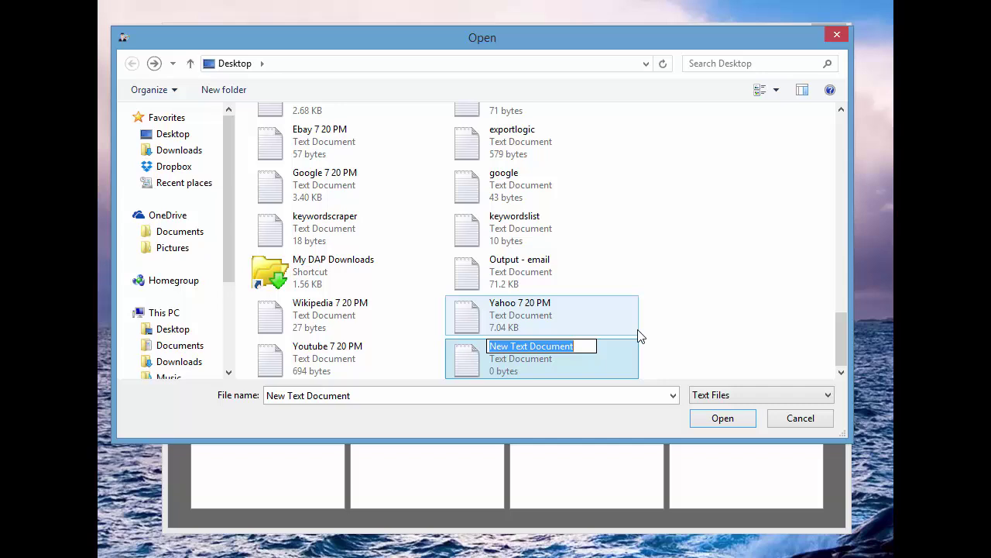
{"action": "type", "text": "000"}
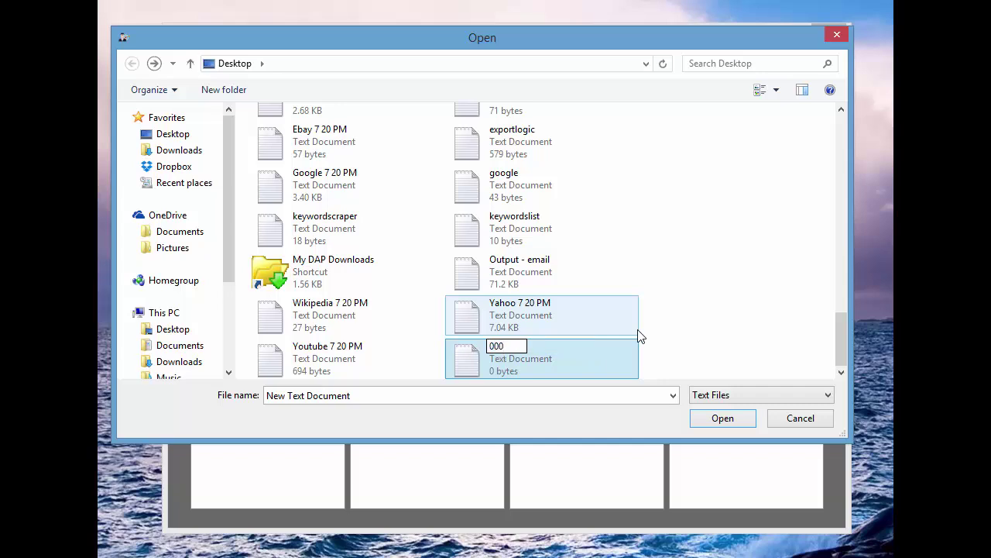
{"action": "type", "text": "koday"}
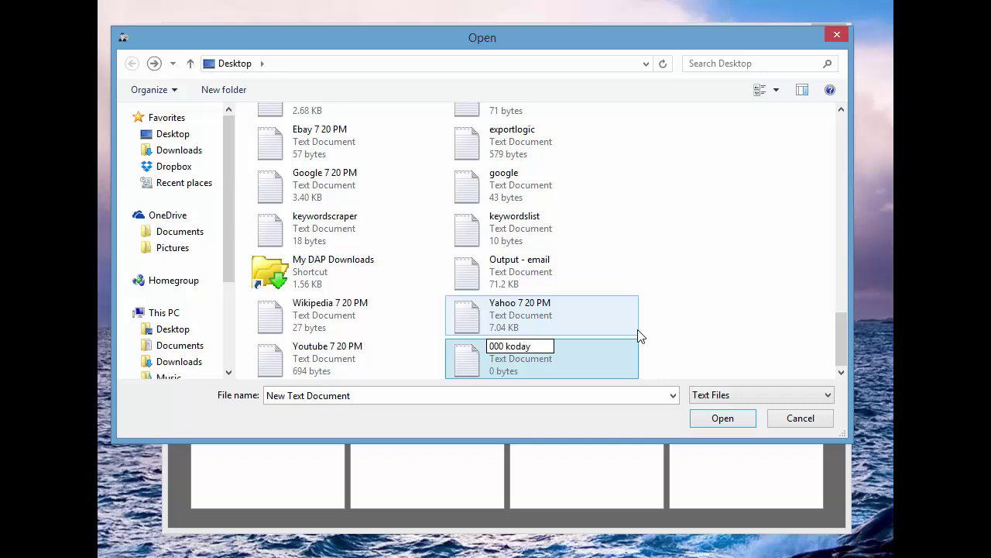
{"action": "key", "text": "BackSpace"}
{"action": "type", "text": "k camera"}
{"action": "key", "text": "Return"}
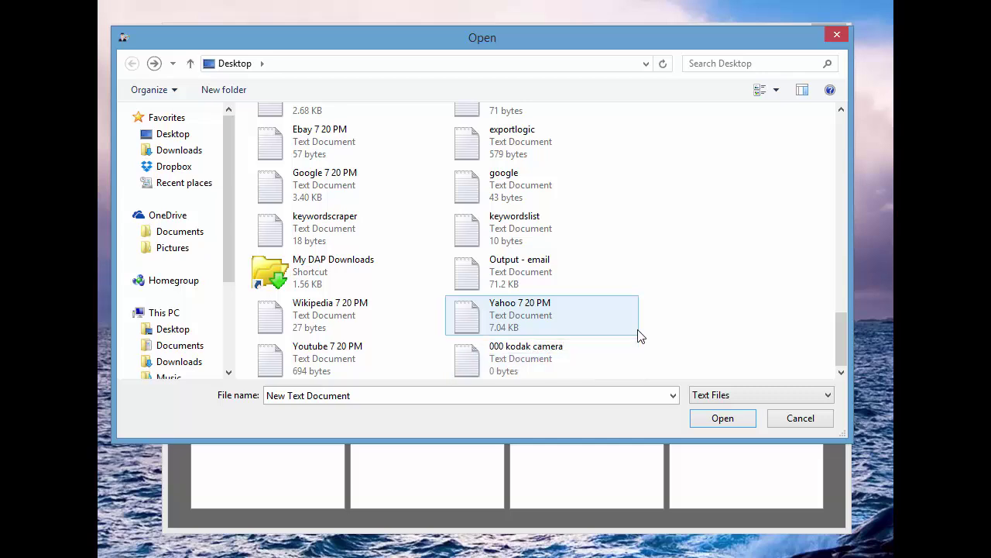
Step: Open the "000 kodak camera" text file for editing, enter the keyword "kodak camera" and save it
{"action": "left_click", "coordinate": [525, 356]}
{"action": "right_click", "coordinate": [526, 357]}
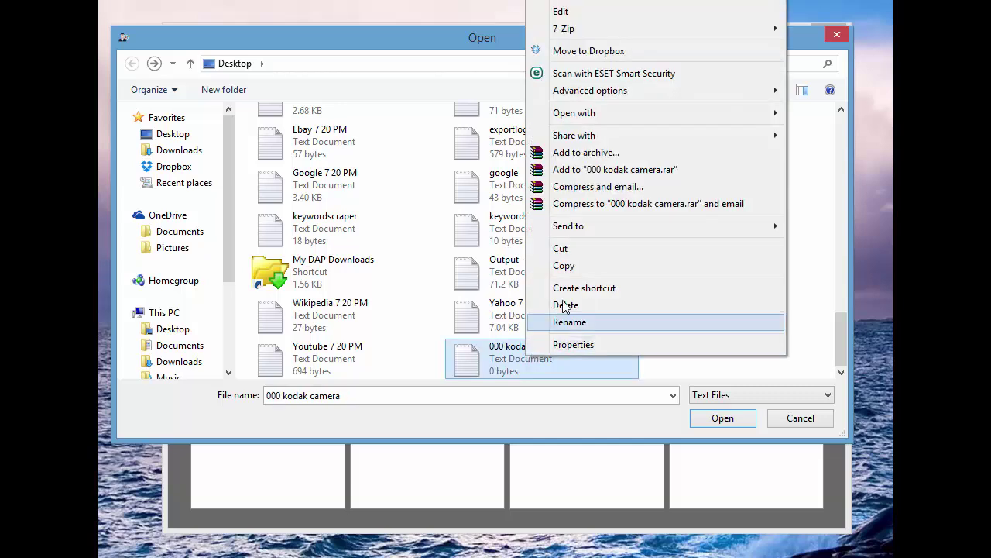
{"action": "left_click", "coordinate": [586, 12]}
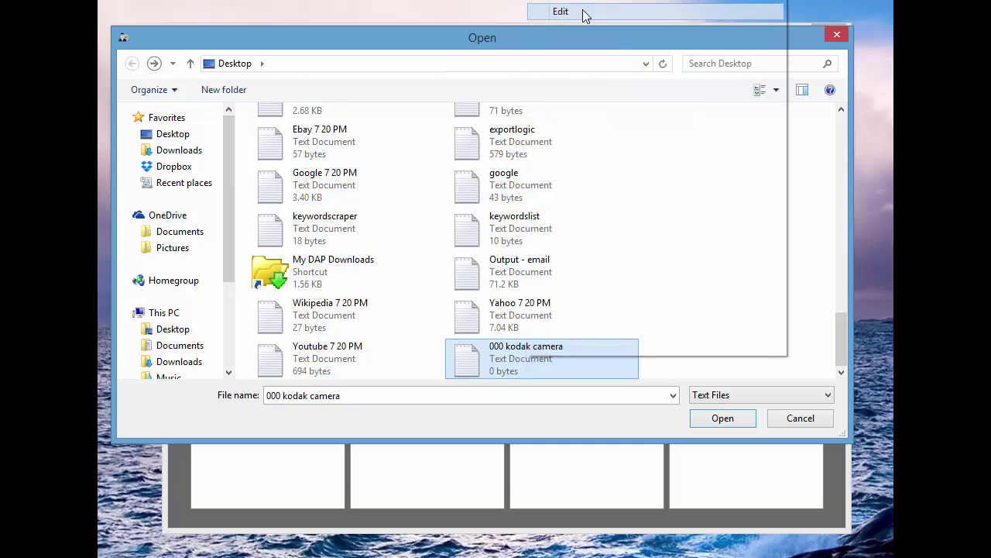
{"action": "left_click_drag", "start_coordinate": [567, 247], "coordinate": [425, 128]}
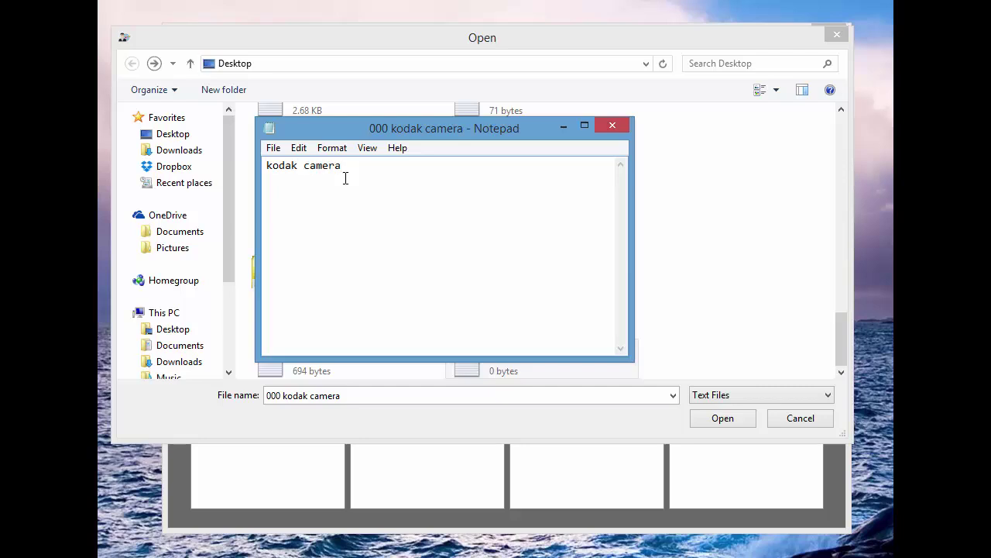
{"action": "left_click", "coordinate": [272, 148]}
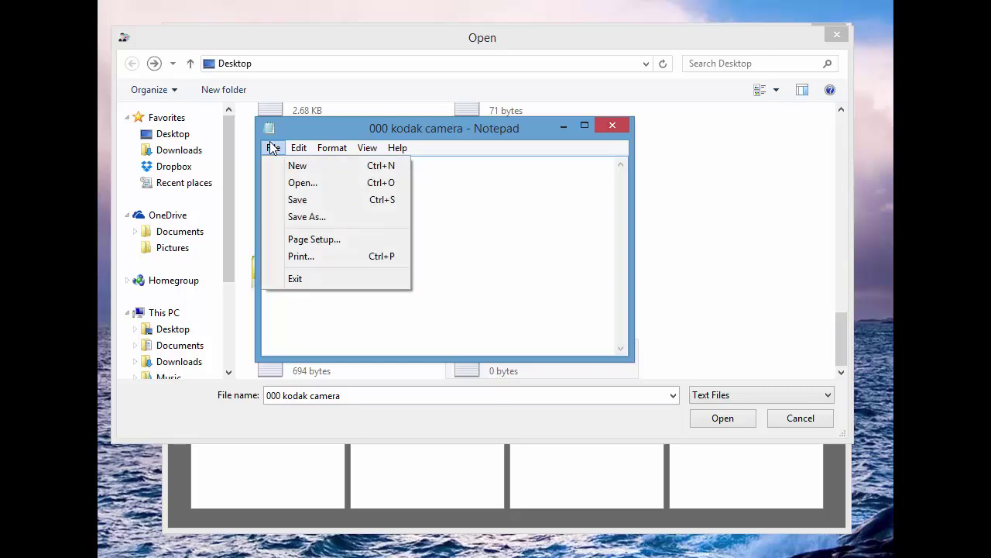
{"action": "left_click", "coordinate": [300, 199]}
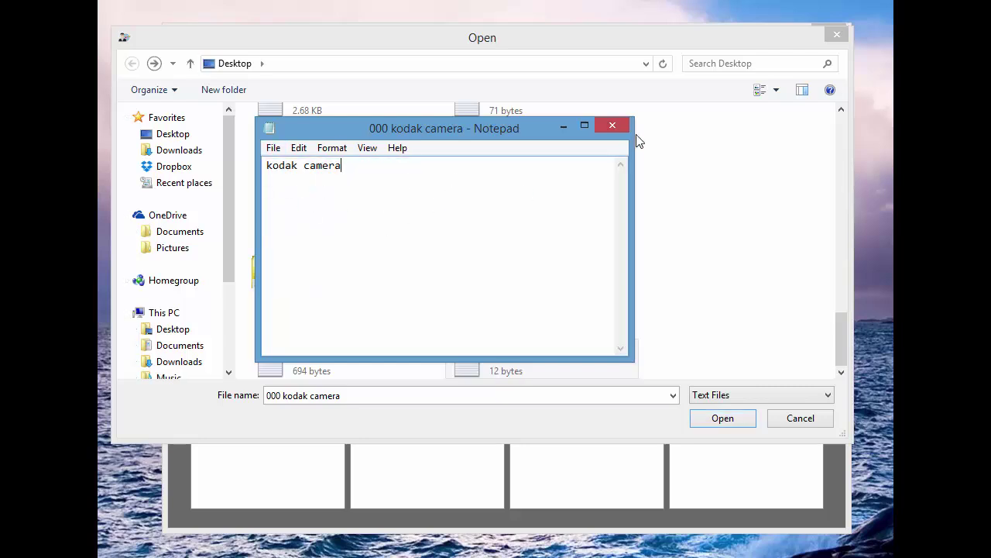
Step: Load the "000 kodak camera" text file into the scraper and start a level 1 scrape of all seven sites
{"action": "left_click", "coordinate": [613, 126]}
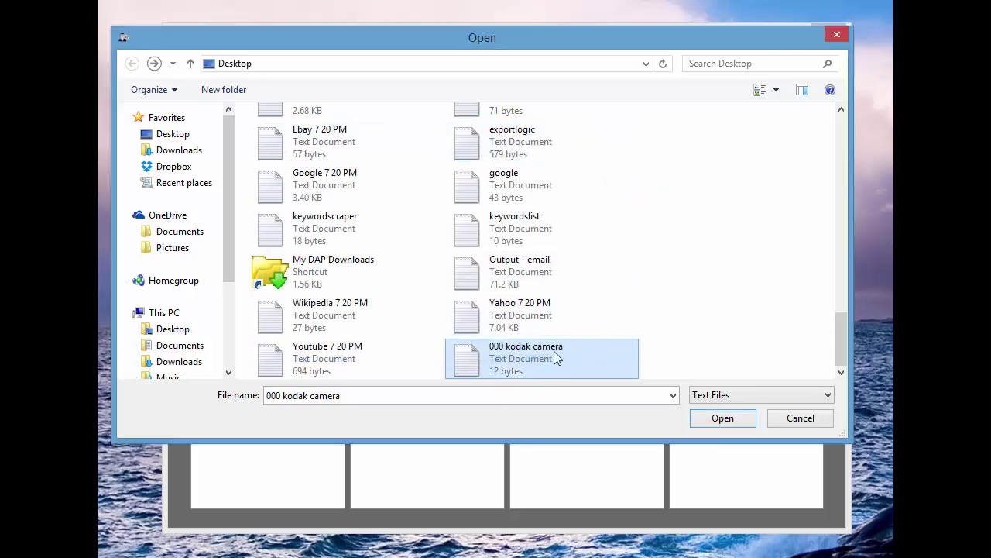
{"action": "double_click", "coordinate": [499, 357]}
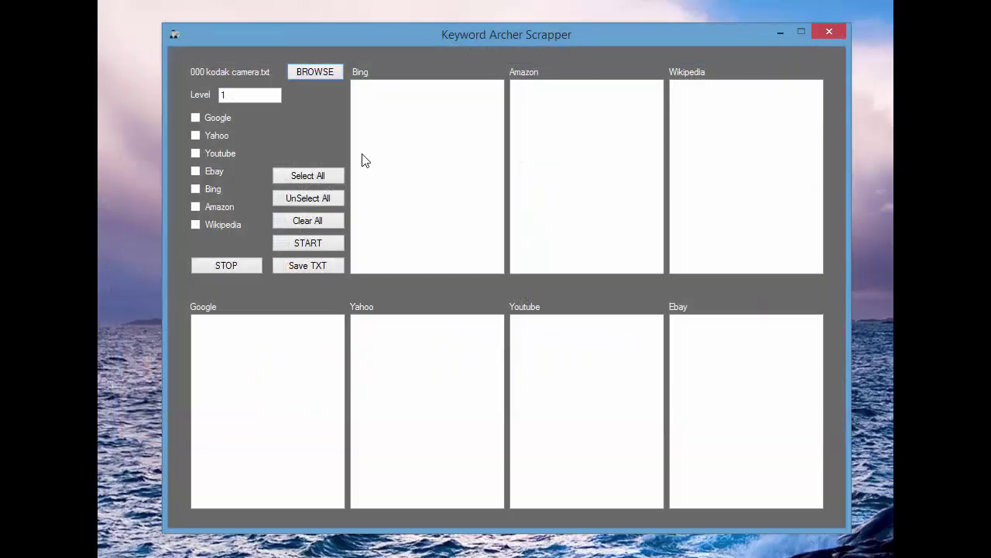
{"action": "left_click_drag", "start_coordinate": [249, 91], "coordinate": [222, 96]}
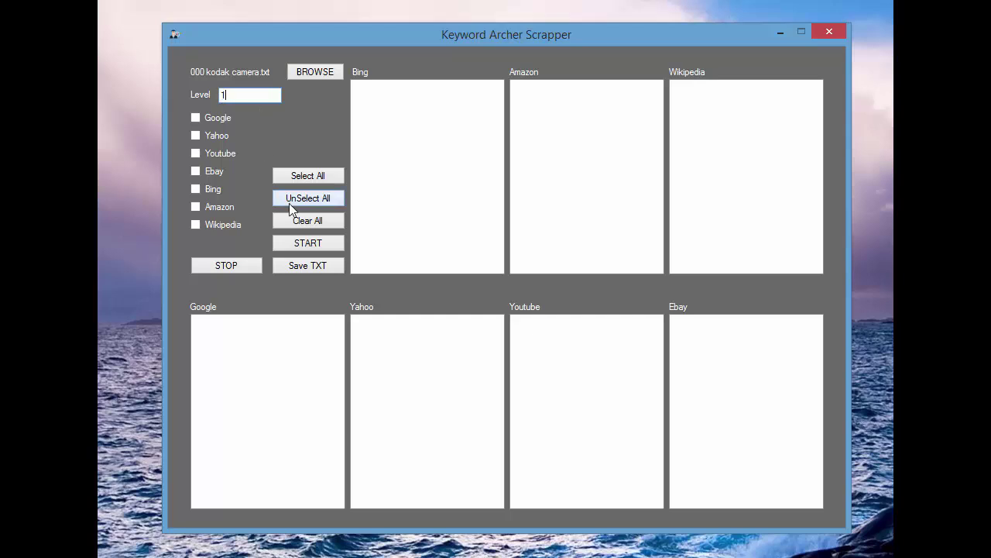
{"action": "left_click", "coordinate": [316, 177]}
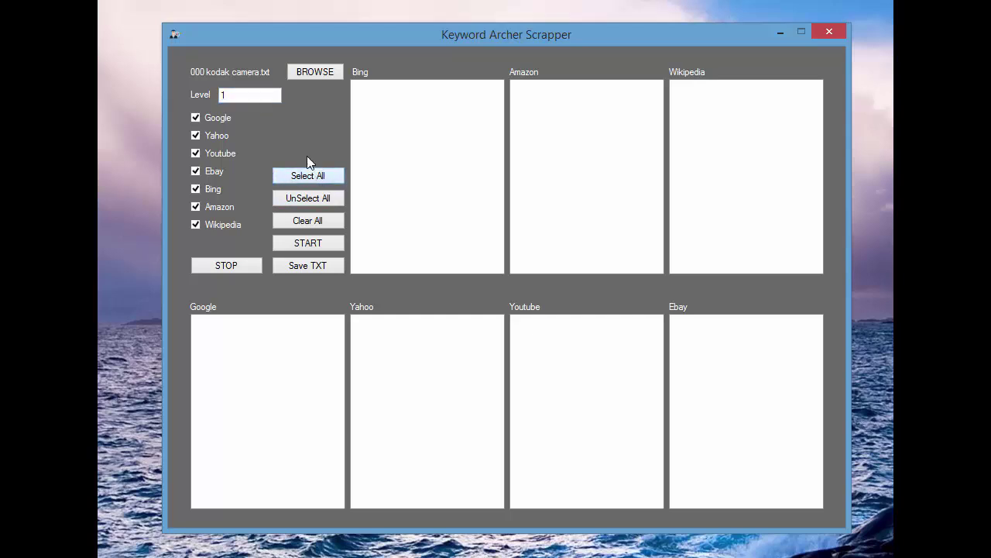
{"action": "left_click", "coordinate": [311, 243]}
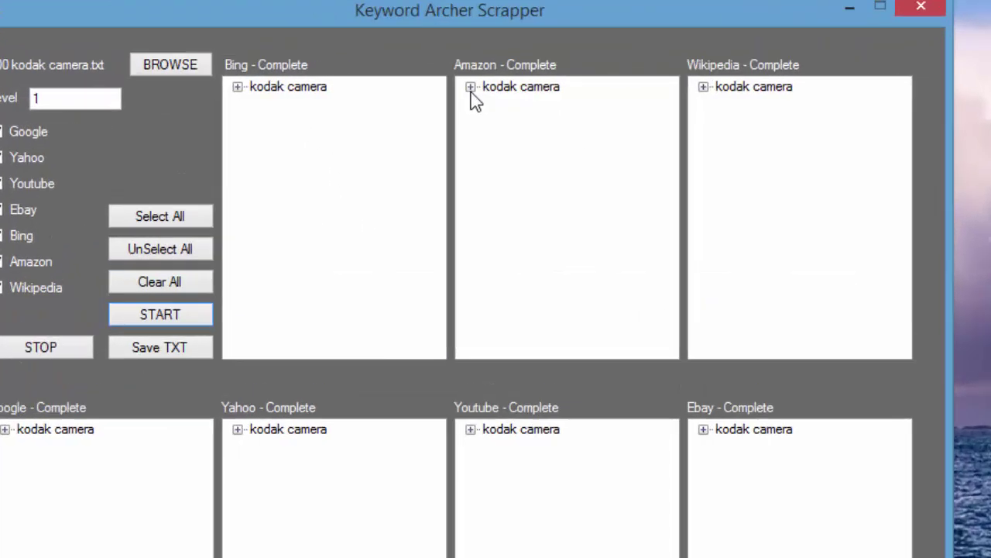
Step: Examine the level 1 "kodak camera" suggestions from Amazon and Google, expanding Google's repair, invention, software and setup app branches
{"action": "left_click", "coordinate": [520, 88]}
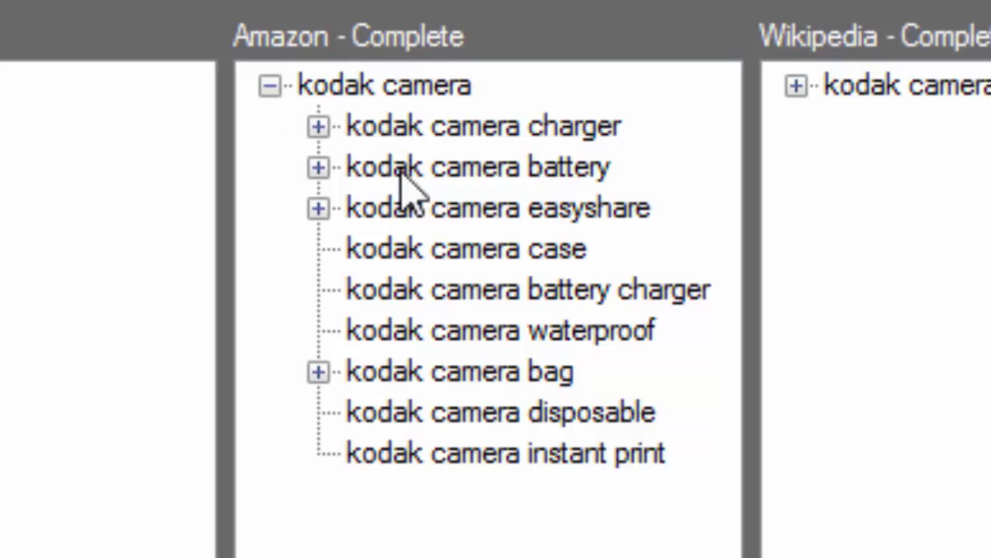
{"action": "left_click", "coordinate": [267, 85]}
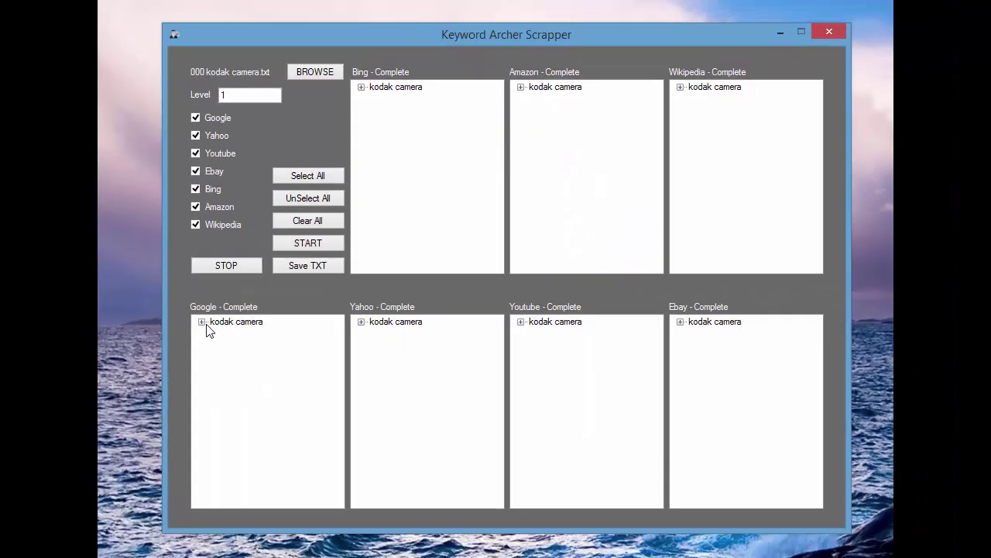
{"action": "left_click", "coordinate": [206, 324]}
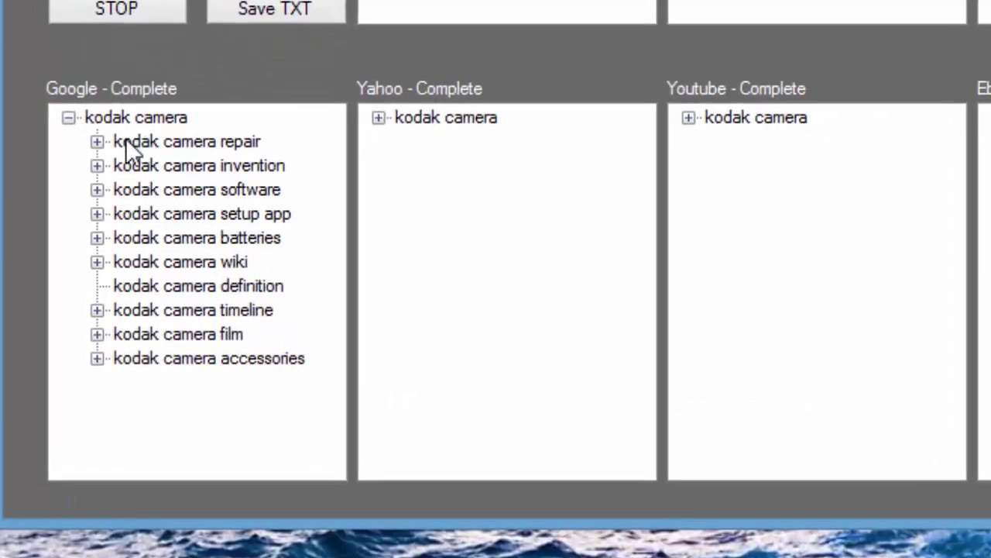
{"action": "left_click", "coordinate": [96, 141]}
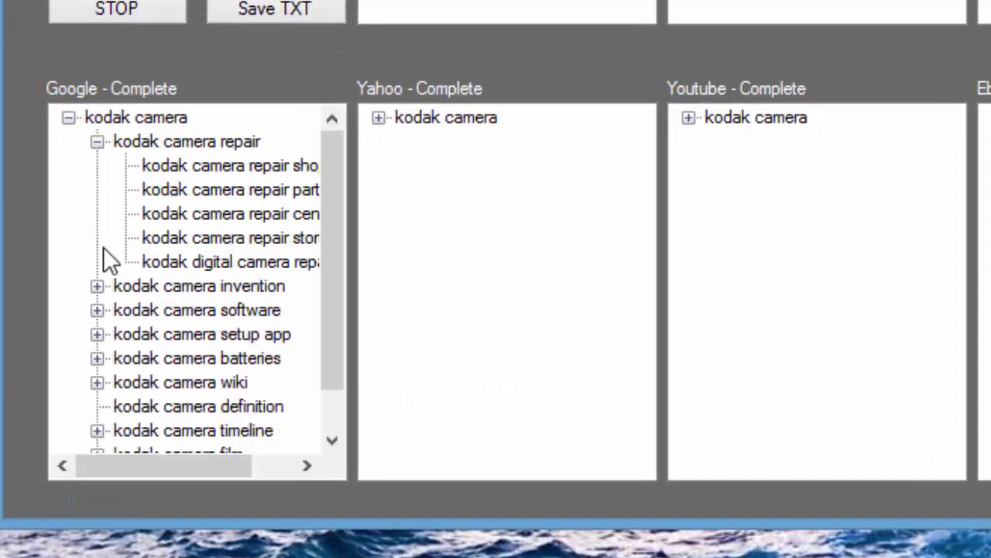
{"action": "left_click", "coordinate": [97, 286]}
{"action": "scroll", "coordinate": [96, 290], "scroll_direction": "down", "scroll_amount": 3}
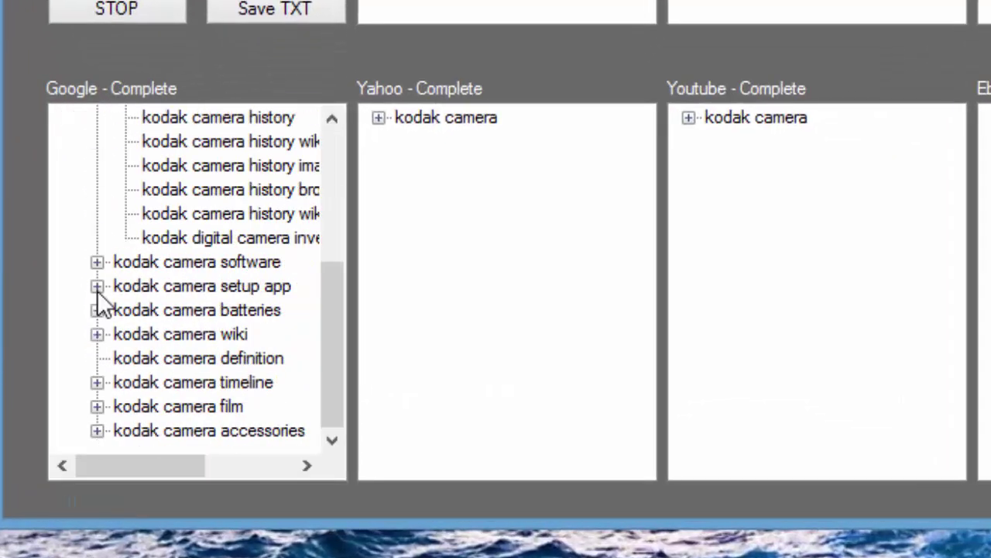
{"action": "left_click", "coordinate": [97, 262]}
{"action": "scroll", "coordinate": [106, 294], "scroll_direction": "down", "scroll_amount": 3}
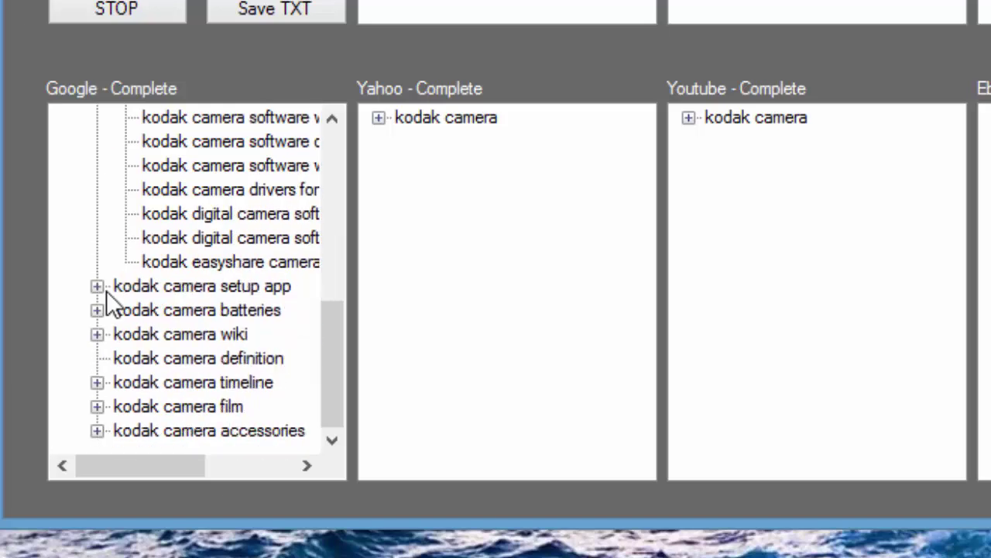
{"action": "left_click", "coordinate": [96, 286]}
{"action": "scroll", "coordinate": [132, 325], "scroll_direction": "down", "scroll_amount": 3}
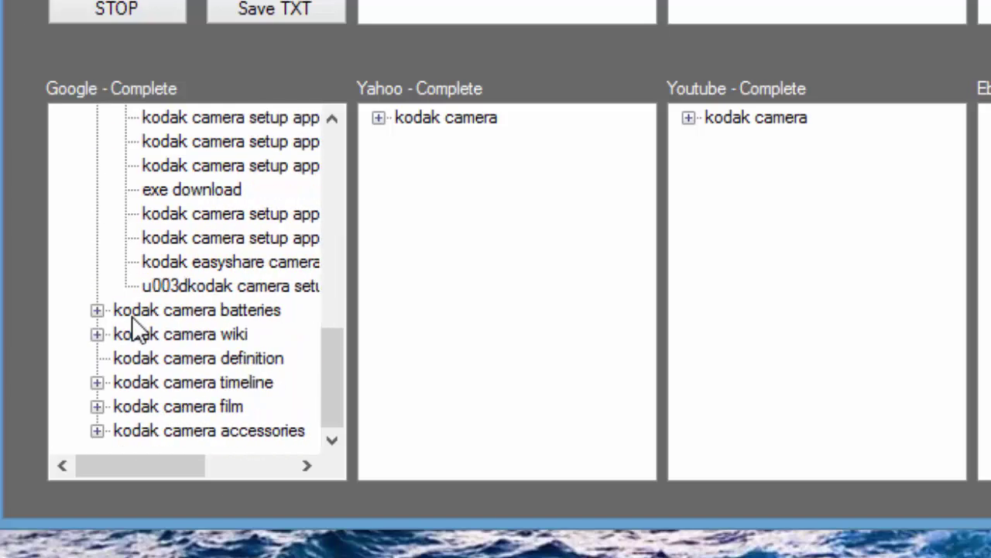
{"action": "left_click", "coordinate": [97, 309]}
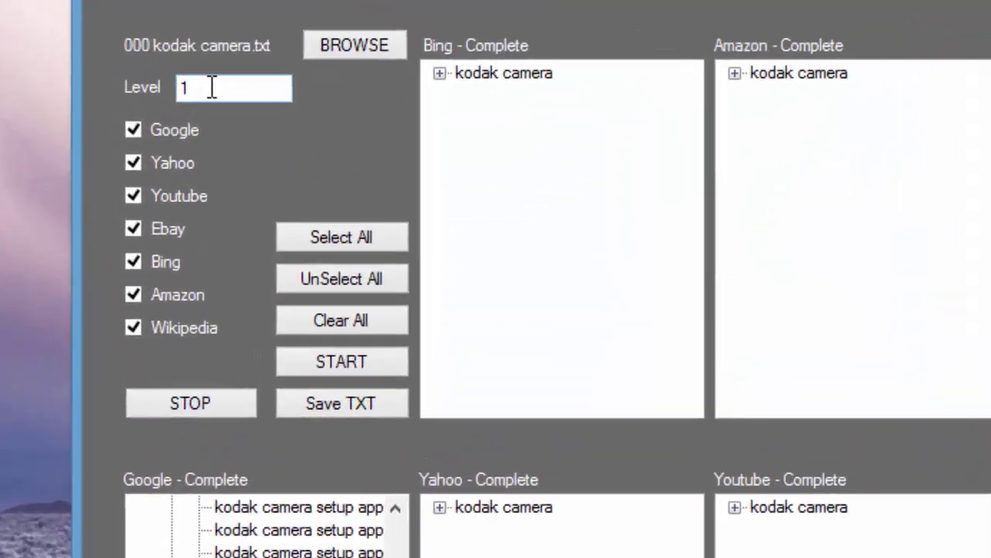
Step: Set the scrape level to 2 and start the scrape again for all selected sites
{"action": "left_click_drag", "start_coordinate": [228, 55], "coordinate": [208, 55]}
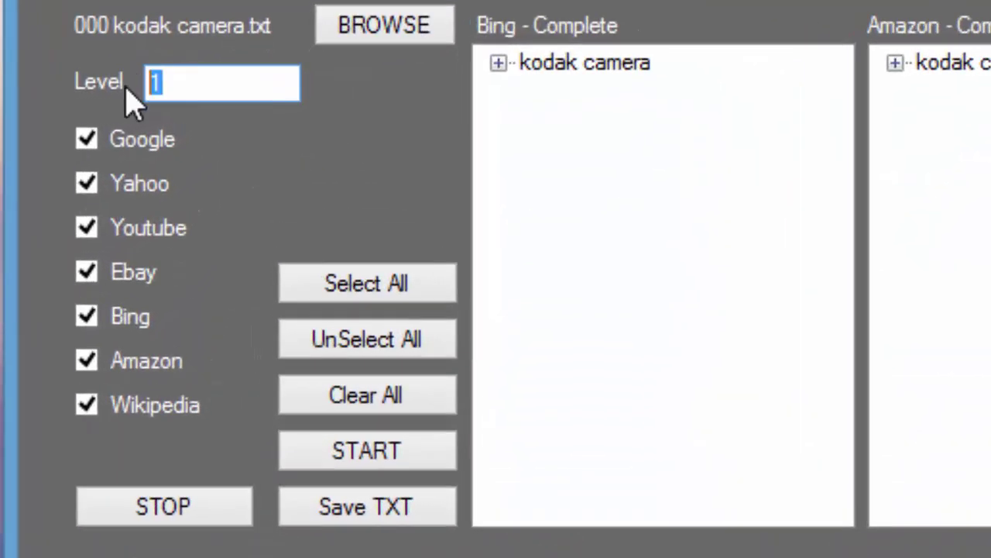
{"action": "type", "text": "2"}
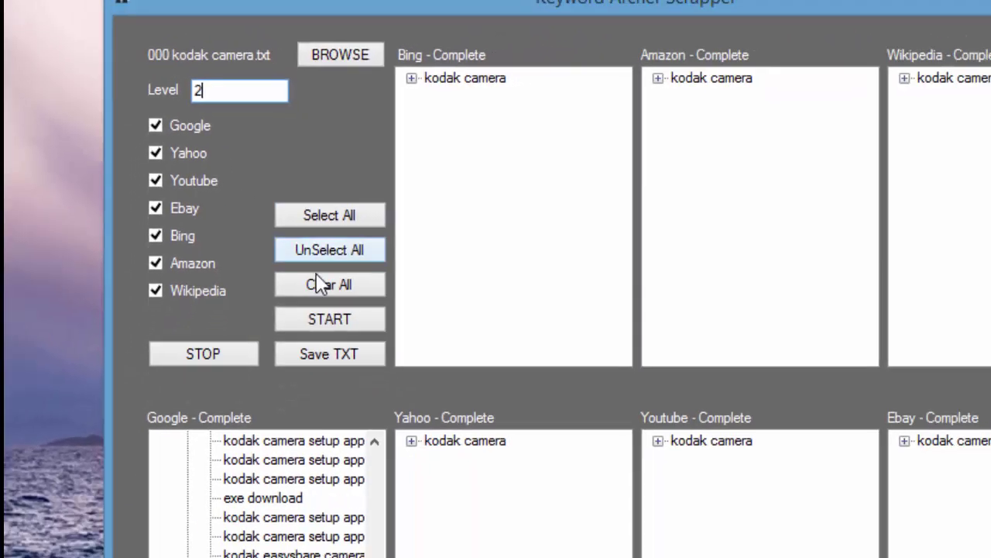
{"action": "left_click", "coordinate": [329, 319]}
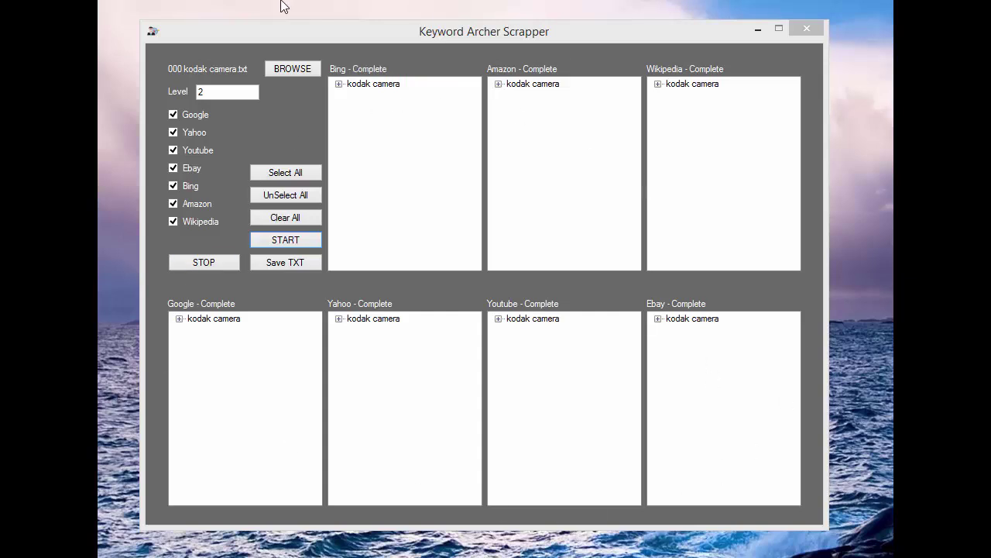
Step: Examine the level 2 Amazon suggestions by expanding the kodak camera charger, battery, easyshare and bag branches
{"action": "left_click", "coordinate": [497, 84]}
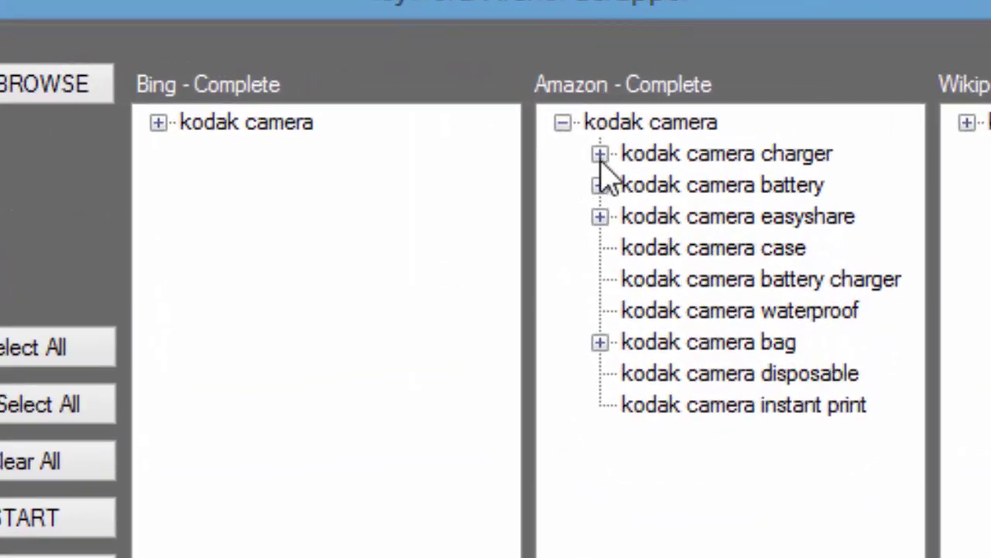
{"action": "left_click", "coordinate": [600, 154]}
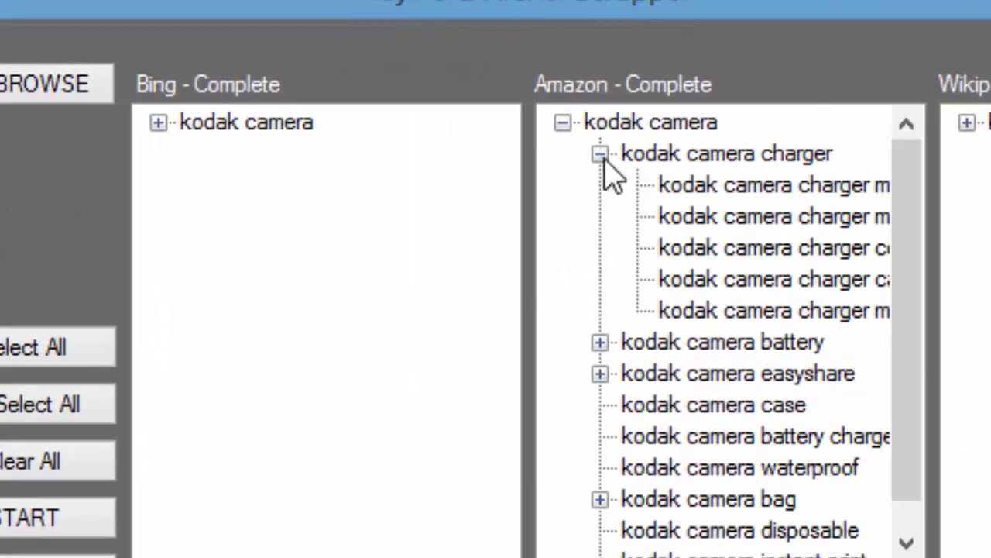
{"action": "left_click", "coordinate": [600, 342]}
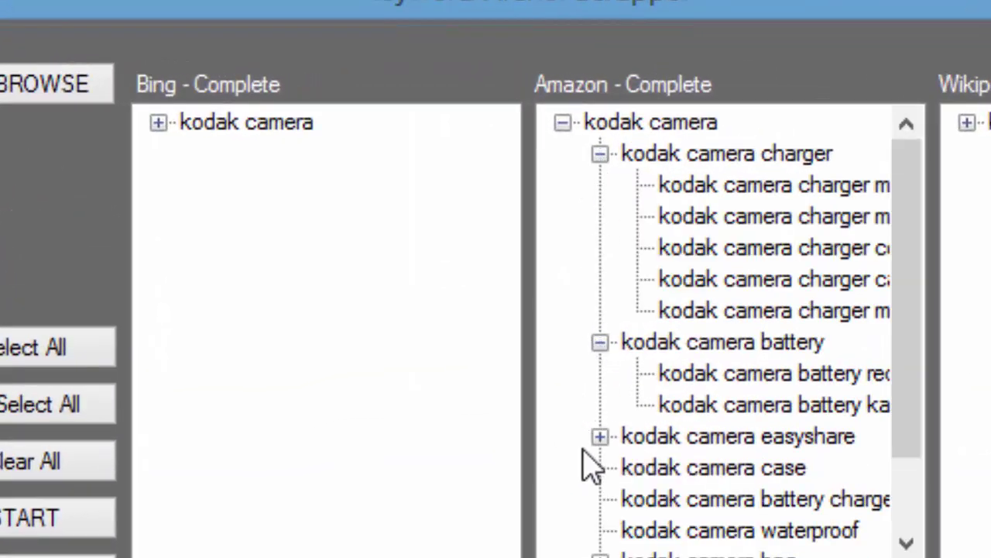
{"action": "left_click", "coordinate": [599, 436]}
{"action": "scroll", "coordinate": [600, 465], "scroll_direction": "down", "scroll_amount": 2}
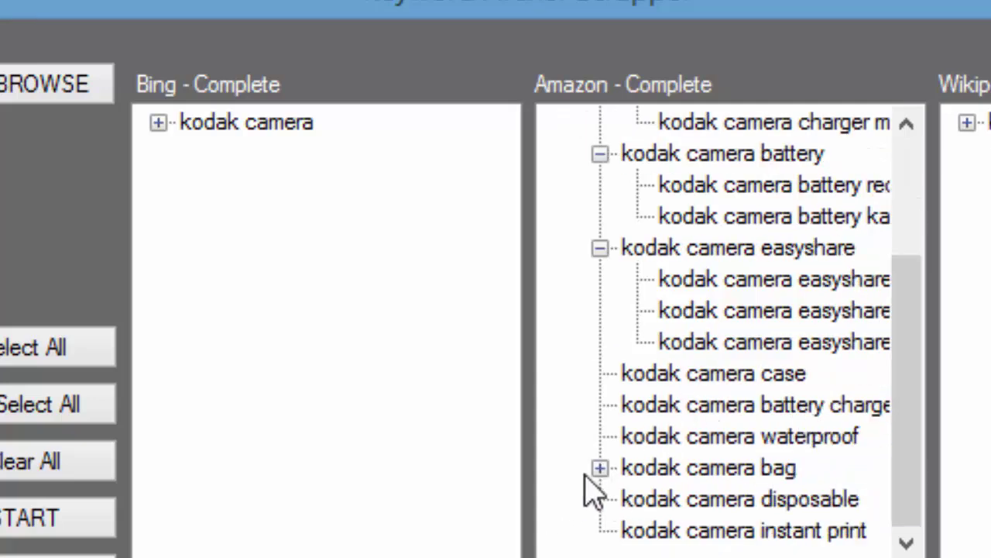
{"action": "left_click", "coordinate": [599, 468]}
{"action": "scroll", "coordinate": [605, 488], "scroll_direction": "down", "scroll_amount": 1}
{"action": "scroll", "coordinate": [600, 488], "scroll_direction": "up", "scroll_amount": 3}
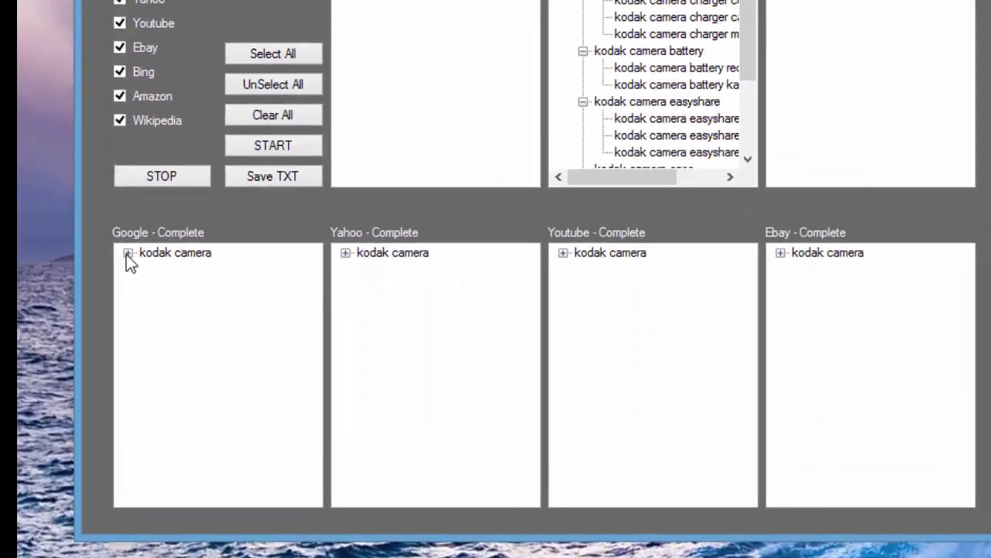
Step: Expand Google's "kodak camera repair" branch and its repair parts, repair center and digital camera repair sub-branches
{"action": "left_click", "coordinate": [178, 318]}
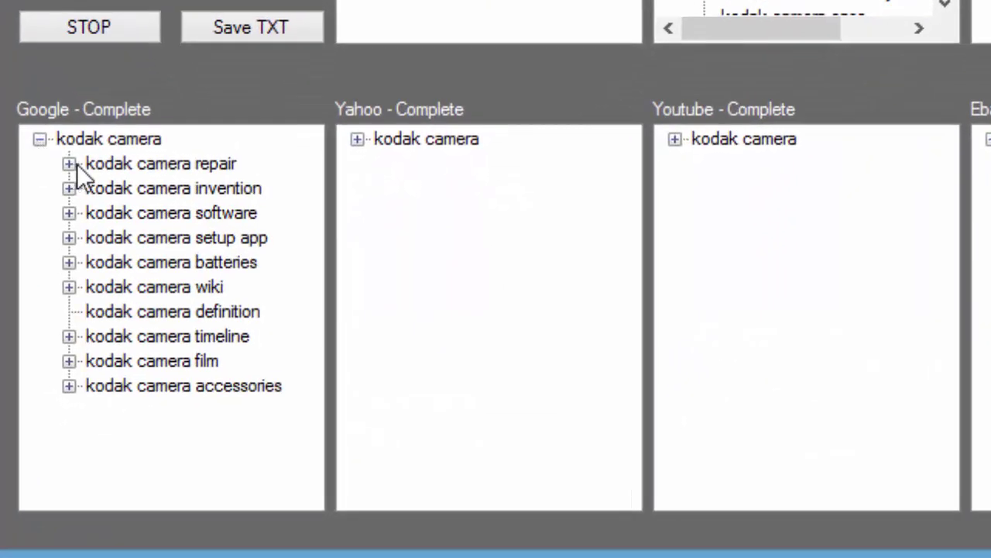
{"action": "left_click", "coordinate": [70, 164]}
{"action": "left_click", "coordinate": [98, 214]}
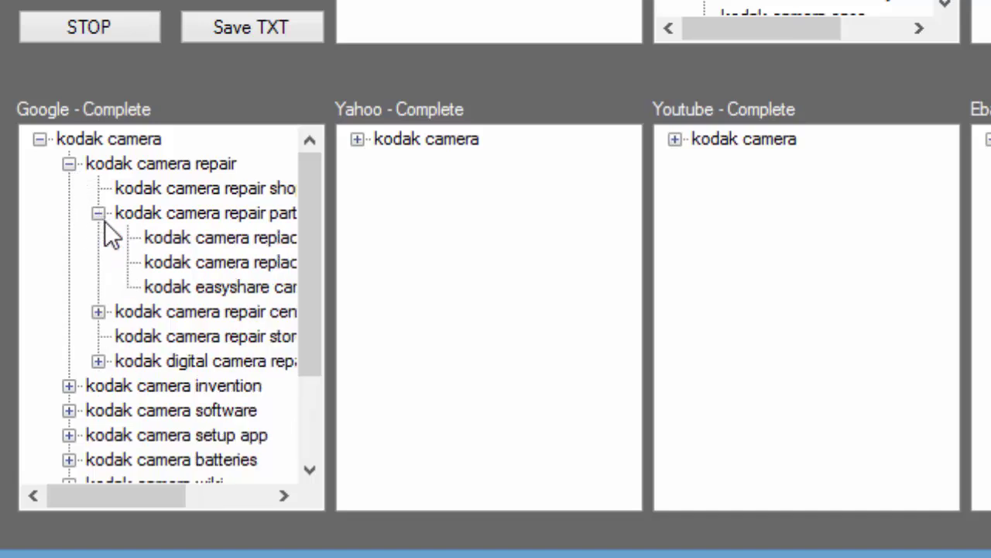
{"action": "left_click", "coordinate": [93, 316]}
{"action": "scroll", "coordinate": [92, 316], "scroll_direction": "down", "scroll_amount": 2}
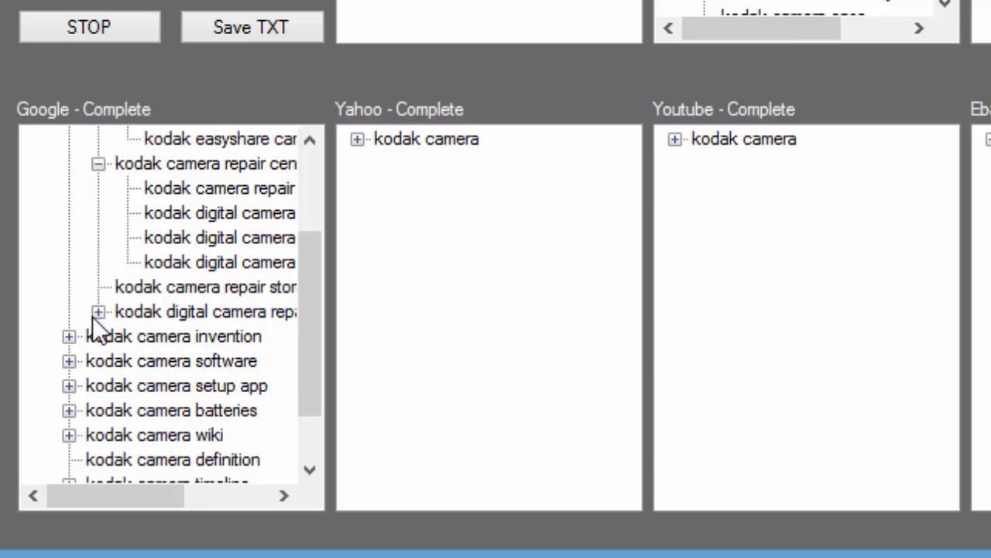
{"action": "left_click", "coordinate": [92, 316]}
{"action": "scroll", "coordinate": [93, 317], "scroll_direction": "down", "scroll_amount": 2}
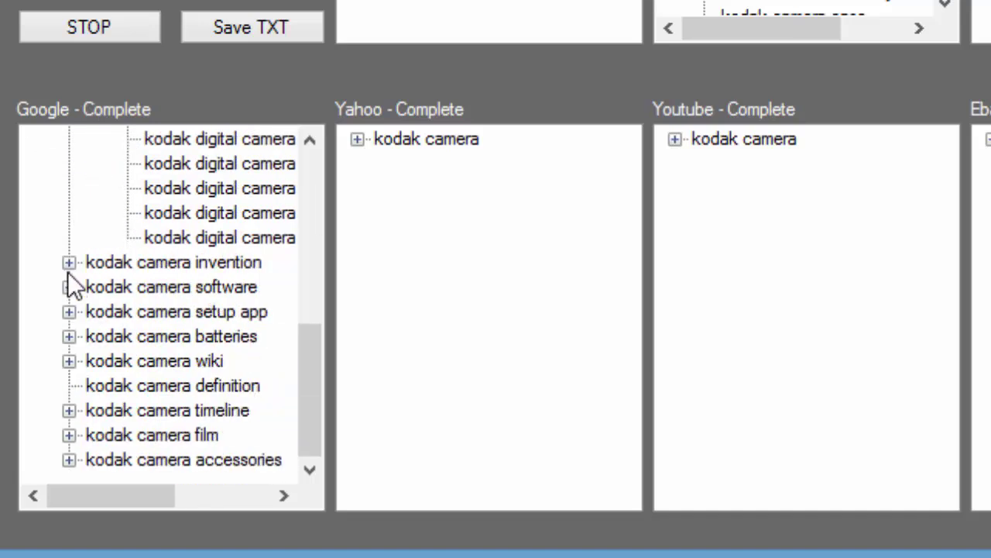
Step: Expand Google's "kodak camera invention" branch and view the deeper suggestions under its two expandable history entries
{"action": "left_click", "coordinate": [67, 269]}
{"action": "scroll", "coordinate": [62, 336], "scroll_direction": "down", "scroll_amount": 2}
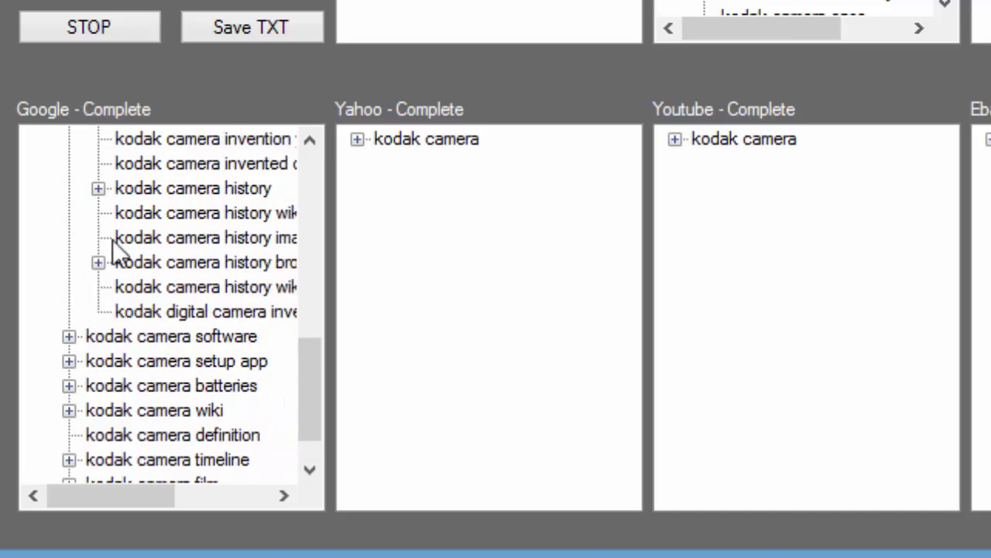
{"action": "left_click", "coordinate": [99, 188]}
{"action": "scroll", "coordinate": [93, 280], "scroll_direction": "down", "scroll_amount": 1}
{"action": "left_click", "coordinate": [97, 310]}
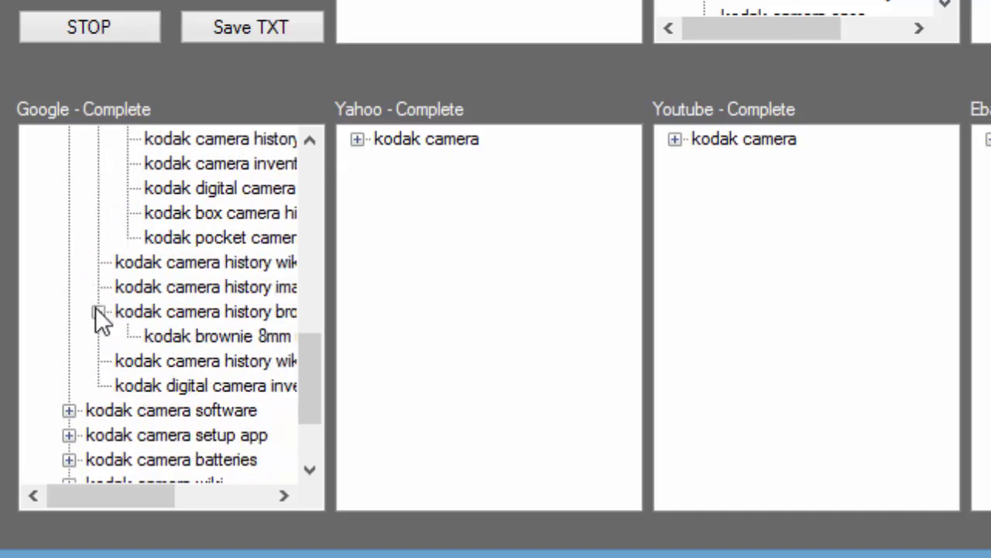
{"action": "scroll", "coordinate": [87, 339], "scroll_direction": "down", "scroll_amount": 2}
Step: Expand Google's "kodak camera software" branch and its first two sub-branches, and review the whole Google keyword tree
{"action": "left_click", "coordinate": [70, 287]}
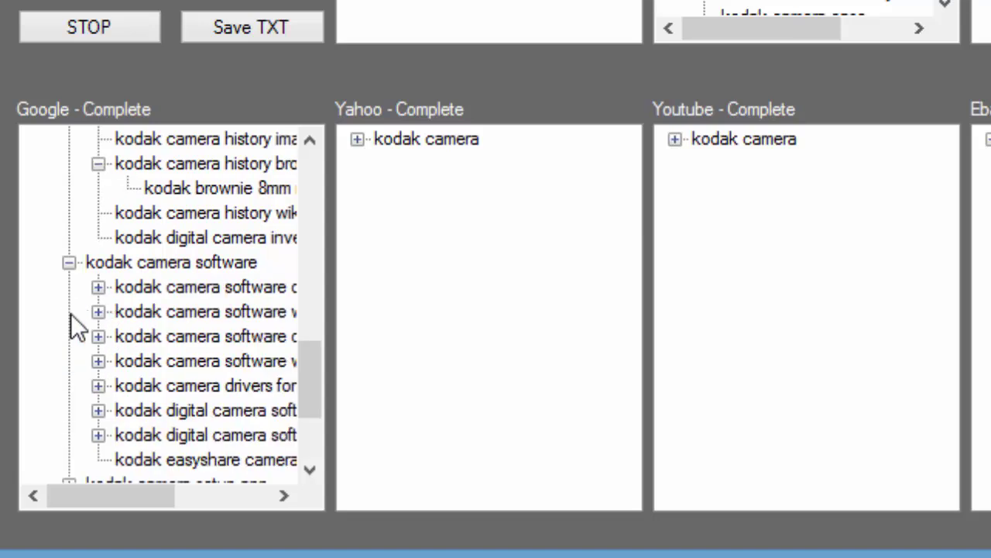
{"action": "scroll", "coordinate": [73, 333], "scroll_direction": "down", "scroll_amount": 2}
{"action": "scroll", "coordinate": [84, 318], "scroll_direction": "up", "scroll_amount": 2}
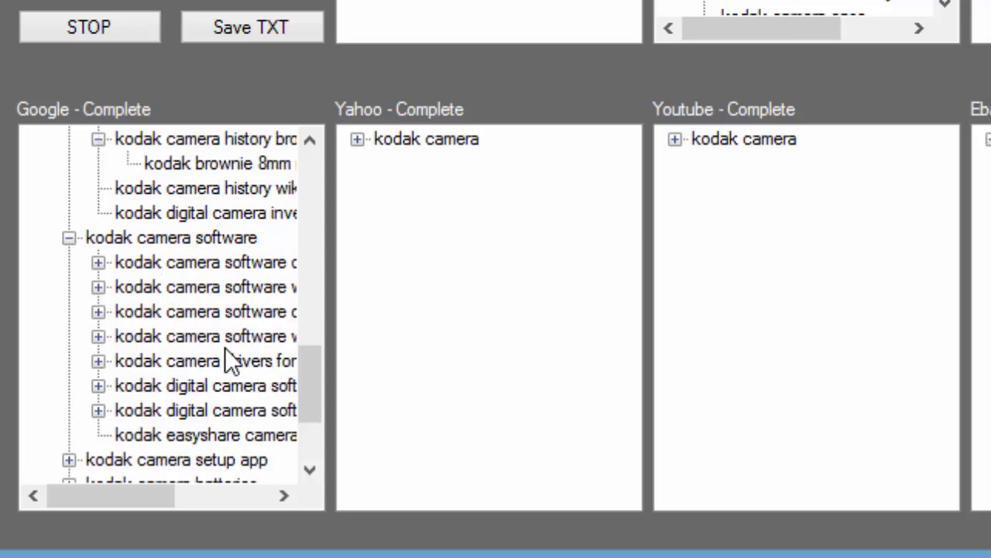
{"action": "left_click", "coordinate": [98, 263]}
{"action": "scroll", "coordinate": [94, 302], "scroll_direction": "down", "scroll_amount": 3}
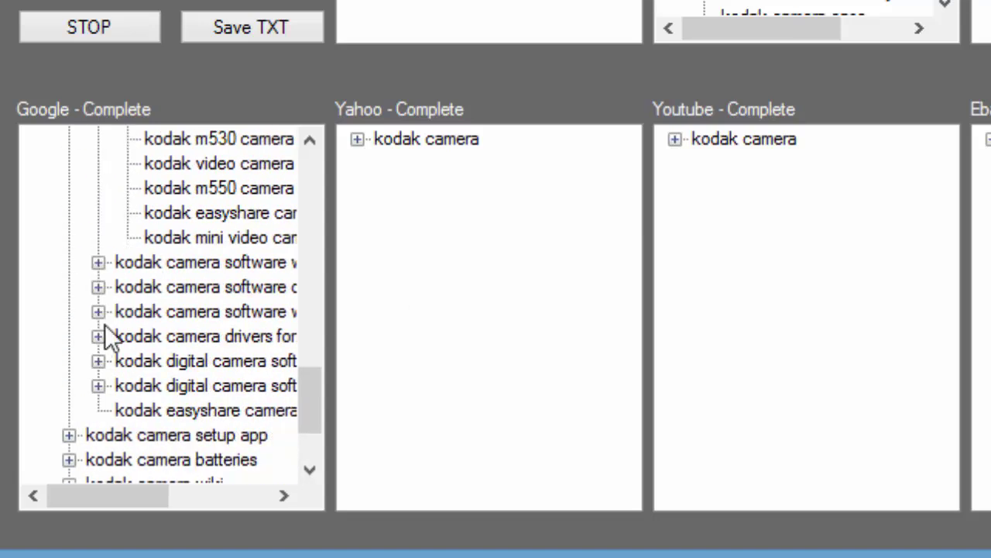
{"action": "left_click", "coordinate": [98, 264]}
{"action": "scroll", "coordinate": [91, 349], "scroll_direction": "down", "scroll_amount": 4}
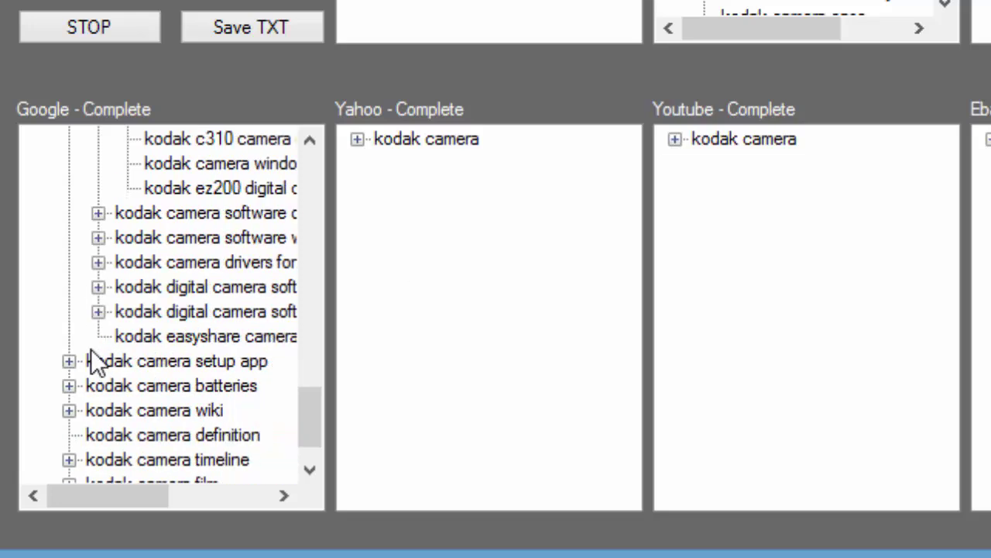
{"action": "scroll", "coordinate": [91, 353], "scroll_direction": "up", "scroll_amount": 15}
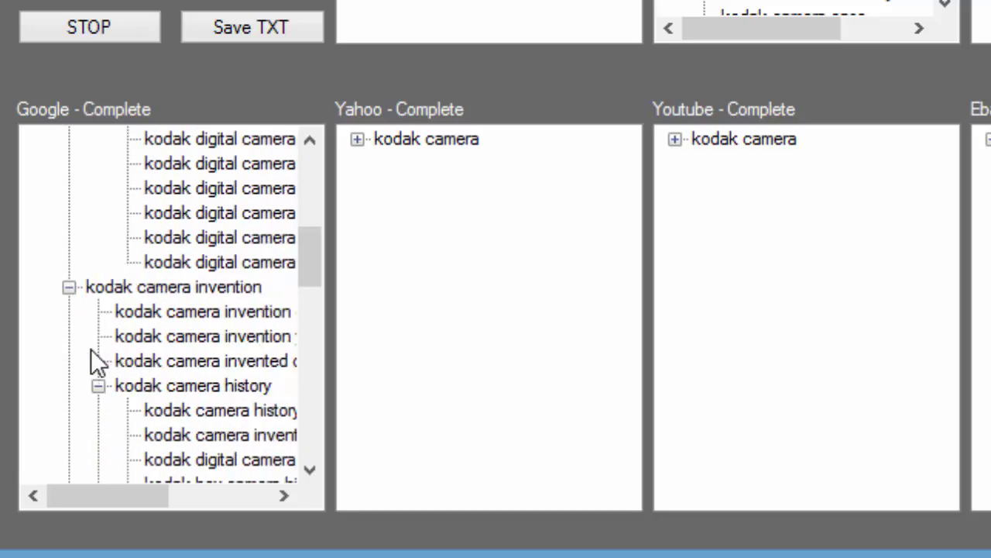
{"action": "scroll", "coordinate": [91, 348], "scroll_direction": "up", "scroll_amount": 1}
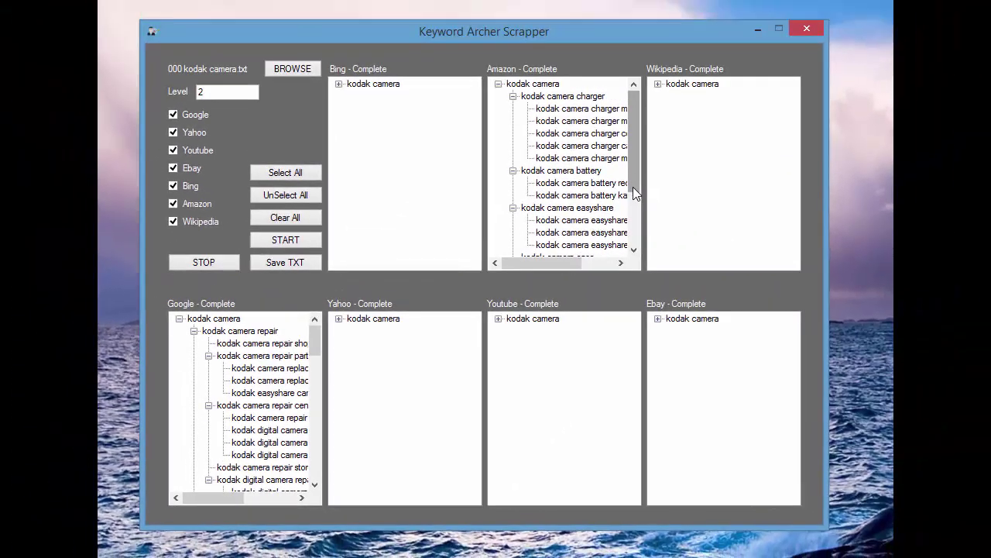
Step: Review the Amazon keyword tree again and expand the Yahoo suggestions for "kodak camera"
{"action": "scroll", "coordinate": [666, 155], "scroll_direction": "down", "scroll_amount": 2}
{"action": "scroll", "coordinate": [666, 155], "scroll_direction": "up", "scroll_amount": 2}
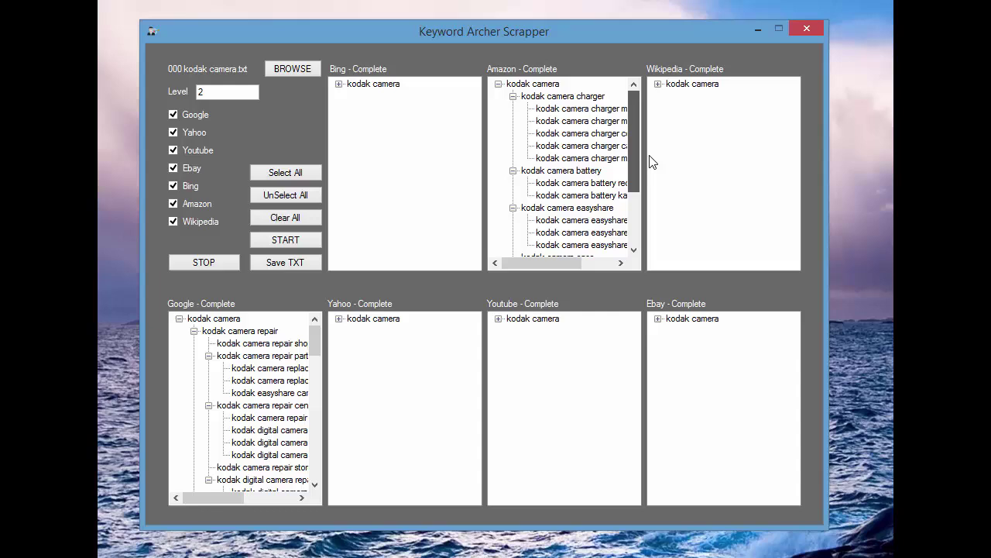
{"action": "left_click", "coordinate": [339, 319]}
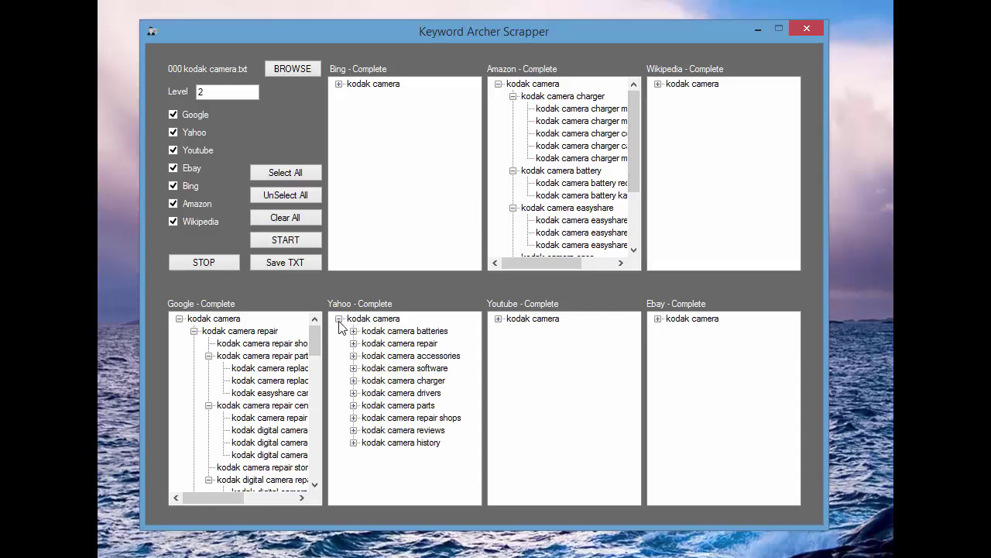
Step: Expand the "kodak camera" suggestions for Bing, Youtube, Ebay and Wikipedia to view their first-level keywords
{"action": "left_click", "coordinate": [339, 84]}
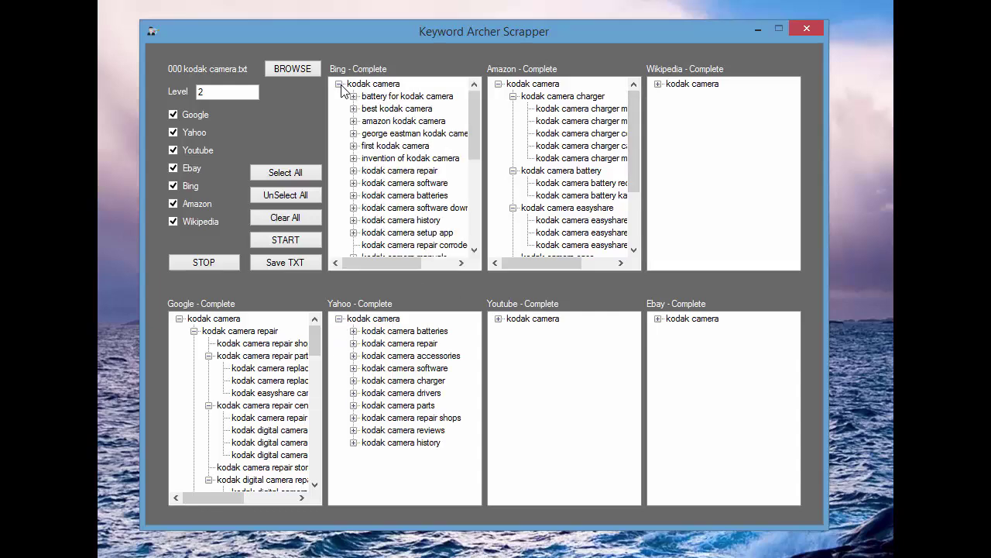
{"action": "left_click", "coordinate": [498, 319]}
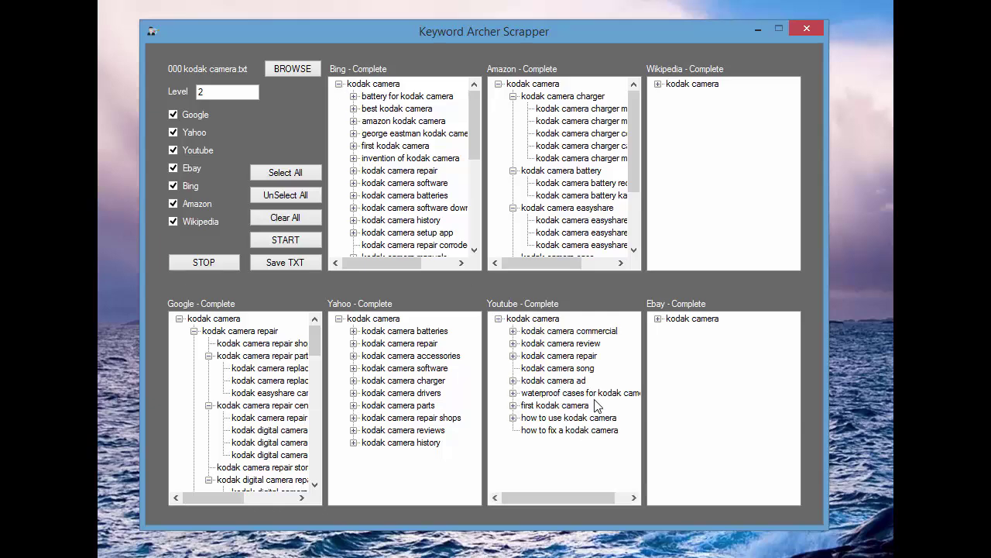
{"action": "left_click", "coordinate": [657, 319]}
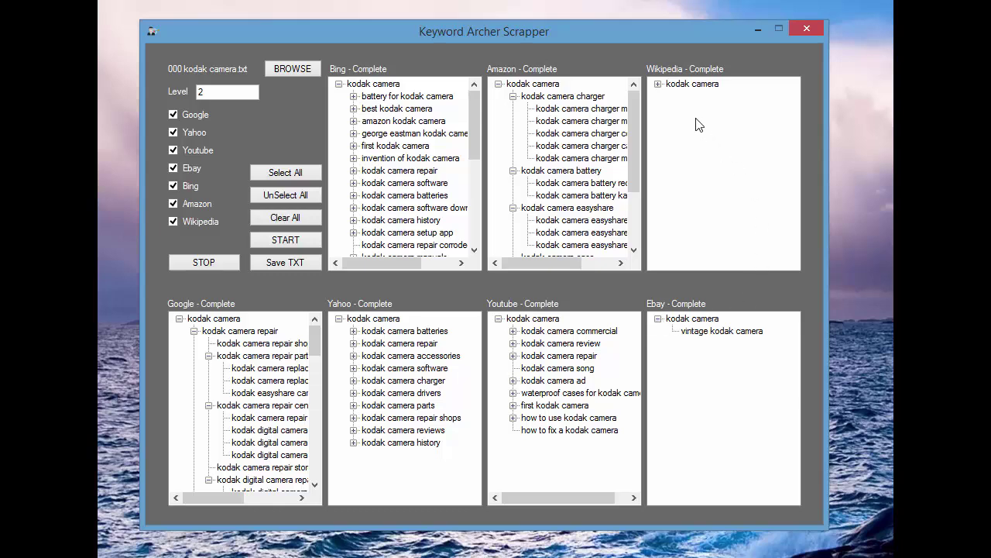
{"action": "left_click", "coordinate": [658, 84]}
Step: Save the scraped keywords as text files in a new desktop folder named kodak
{"action": "left_click", "coordinate": [278, 262]}
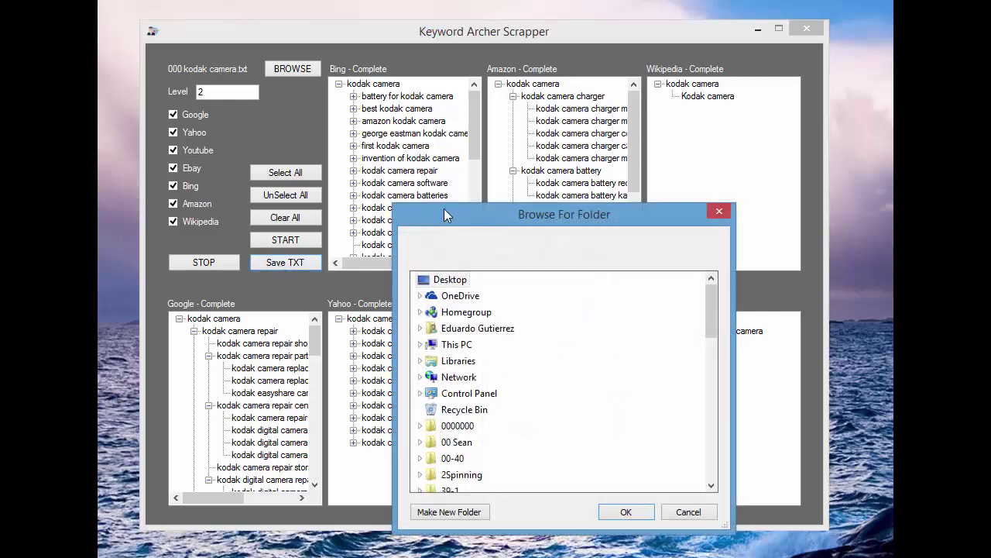
{"action": "left_click_drag", "start_coordinate": [444, 206], "coordinate": [376, 83]}
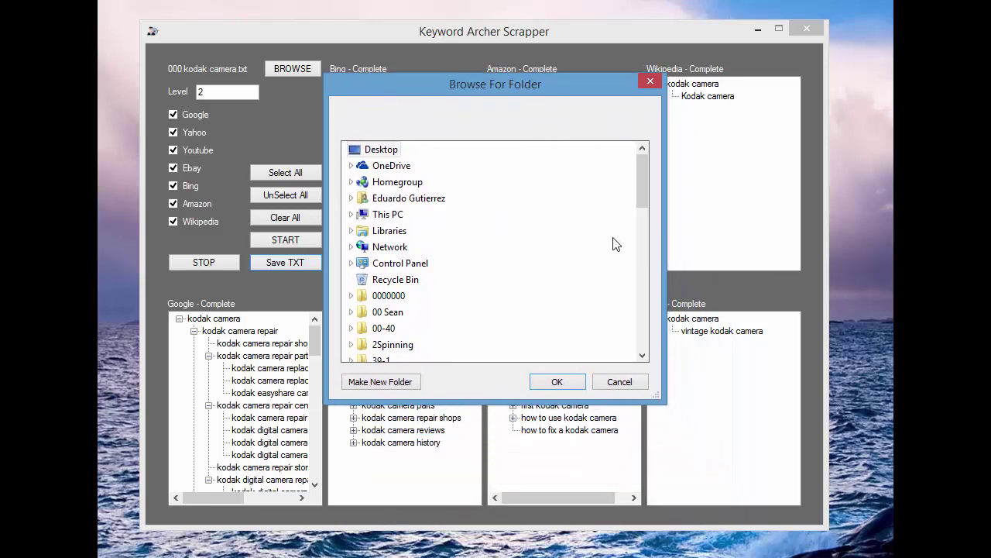
{"action": "left_click", "coordinate": [380, 382]}
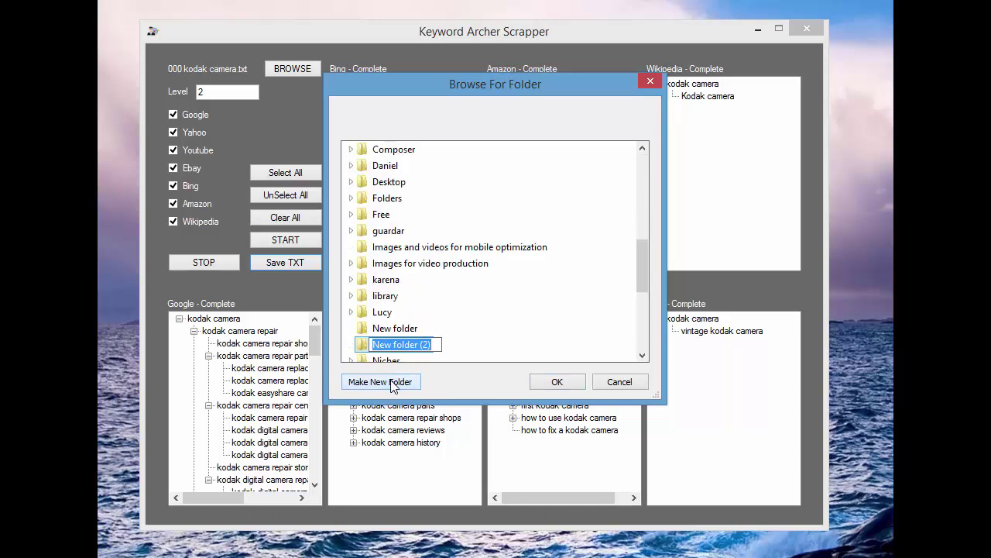
{"action": "type", "text": "kodak"}
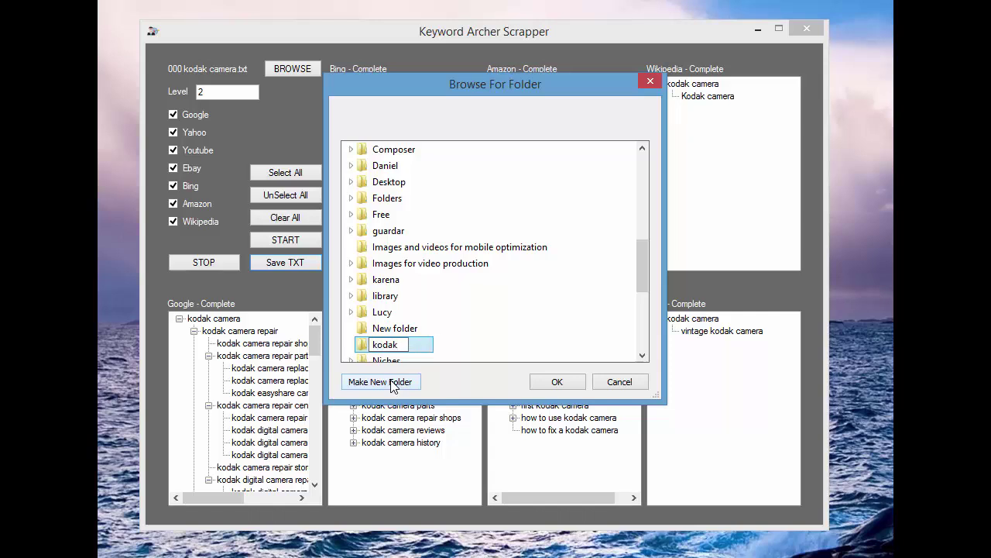
{"action": "key", "text": "Return"}
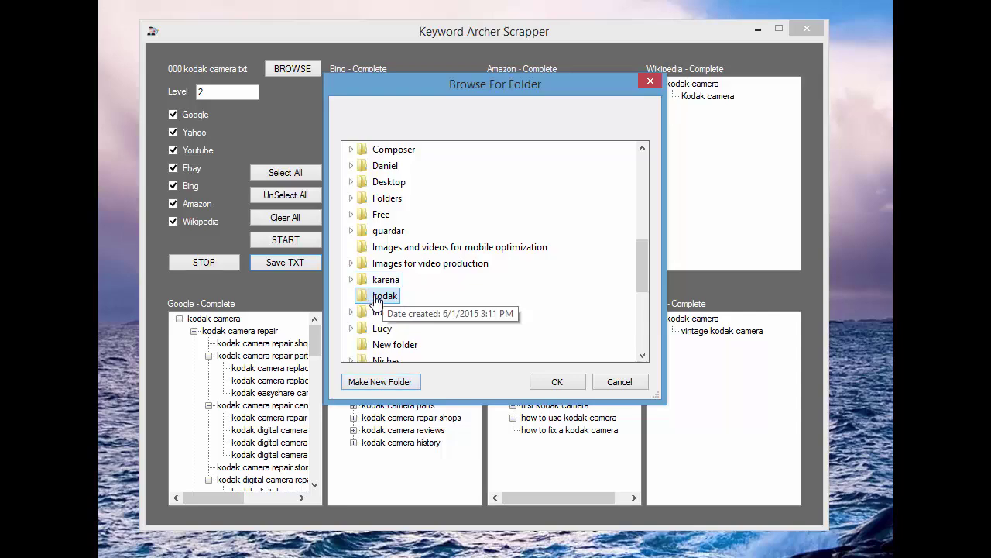
{"action": "left_click", "coordinate": [558, 381]}
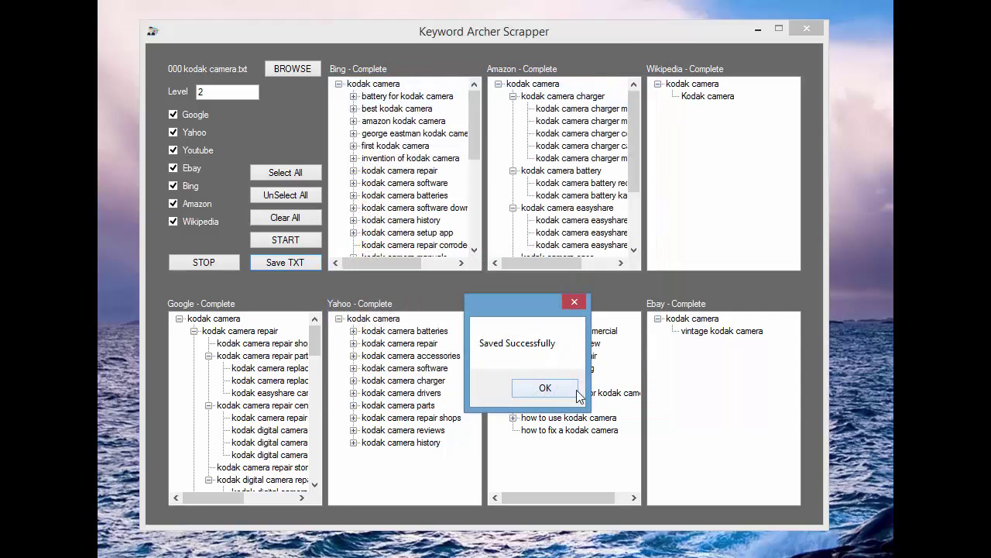
{"action": "left_click", "coordinate": [547, 390]}
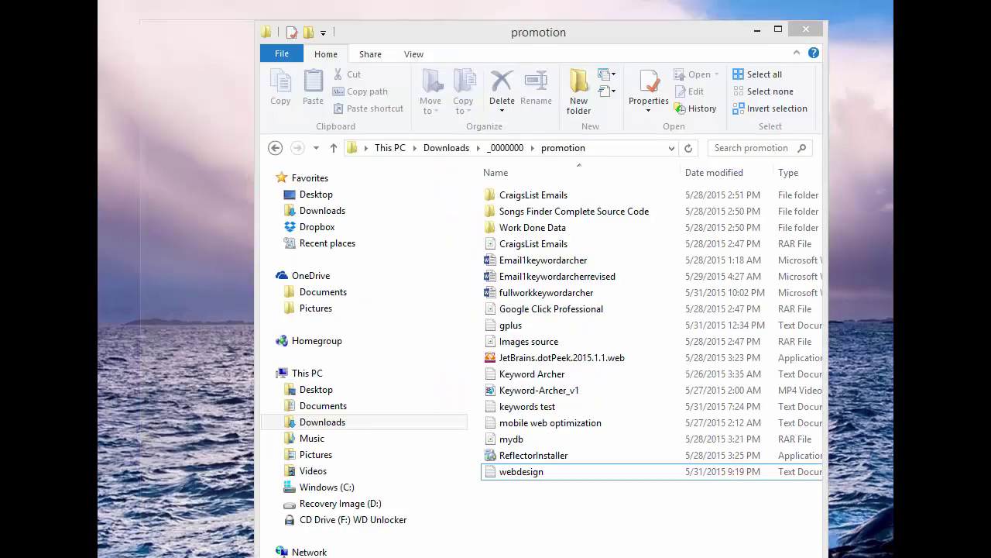
Step: Switch to File Explorer and open the kodak folder on the Desktop
{"action": "left_click", "coordinate": [323, 199]}
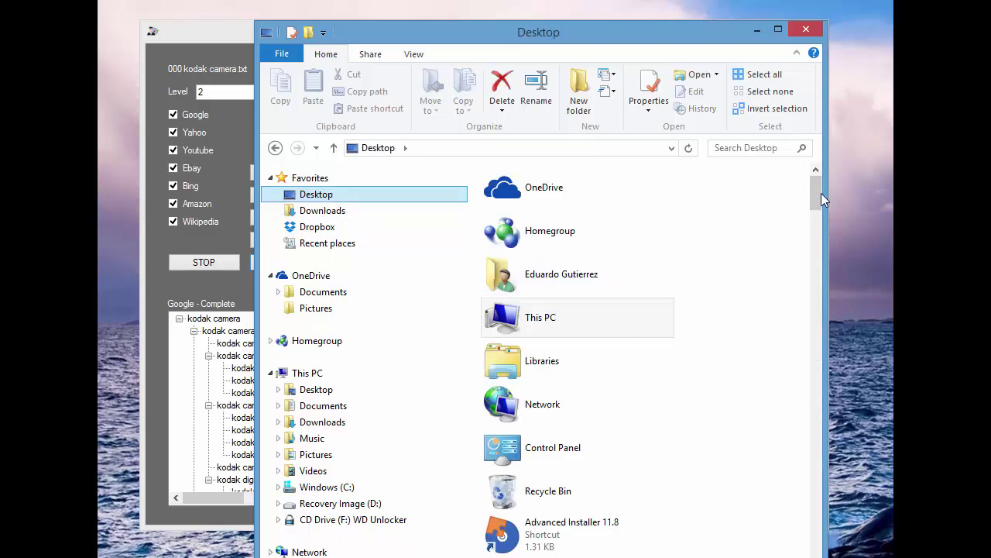
{"action": "left_click_drag", "start_coordinate": [820, 193], "coordinate": [792, 285]}
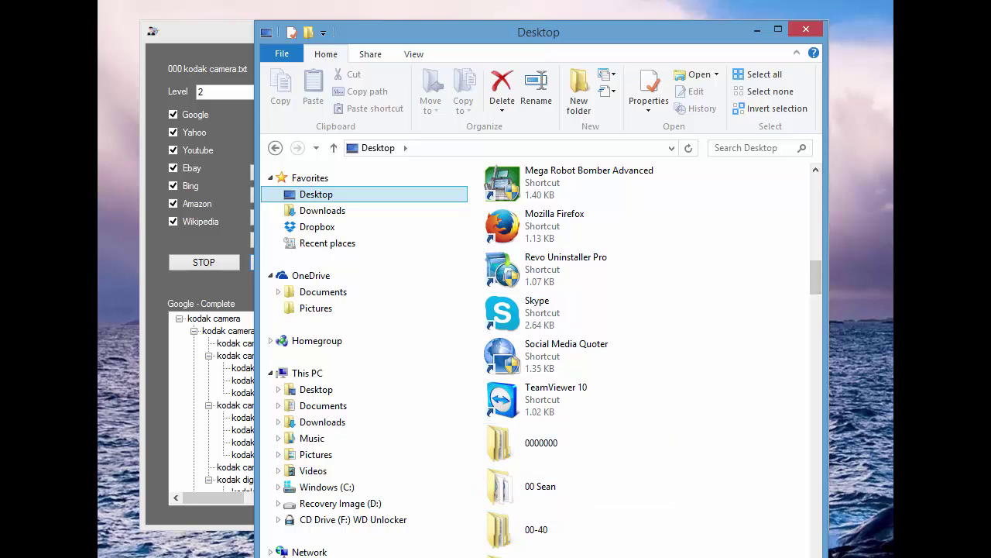
{"action": "left_click_drag", "start_coordinate": [562, 557], "coordinate": [562, 548]}
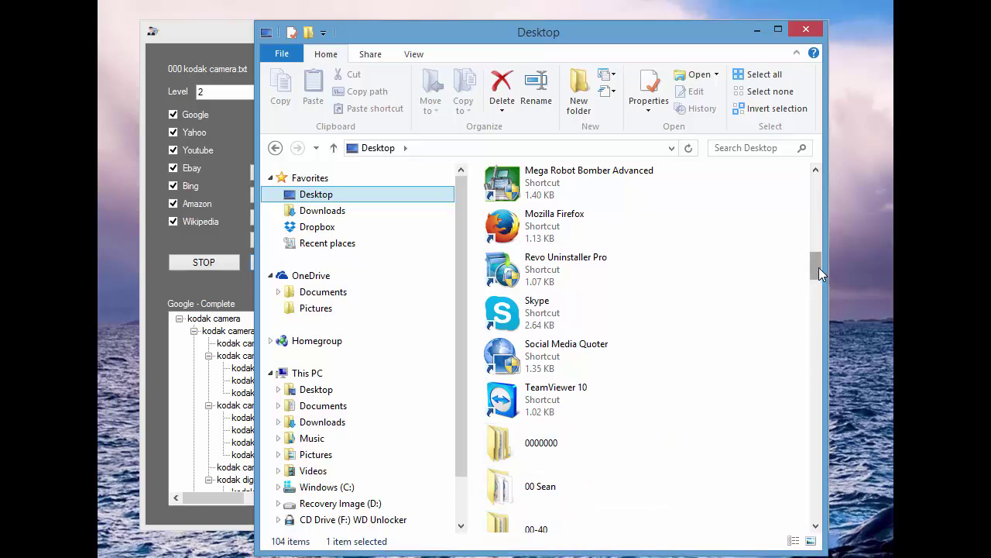
{"action": "left_click_drag", "start_coordinate": [819, 268], "coordinate": [812, 279]}
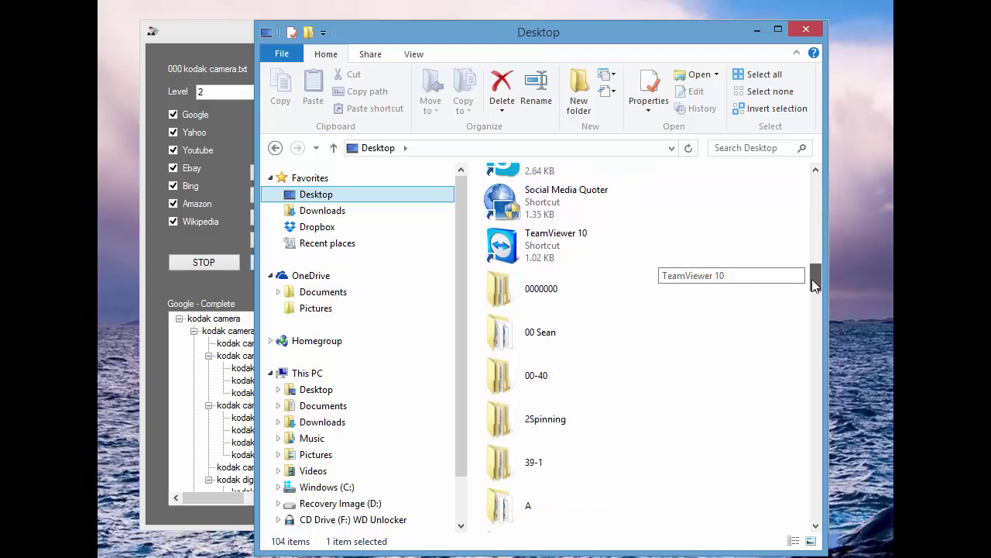
{"action": "left_click_drag", "start_coordinate": [814, 287], "coordinate": [813, 339]}
{"action": "double_click", "coordinate": [546, 367]}
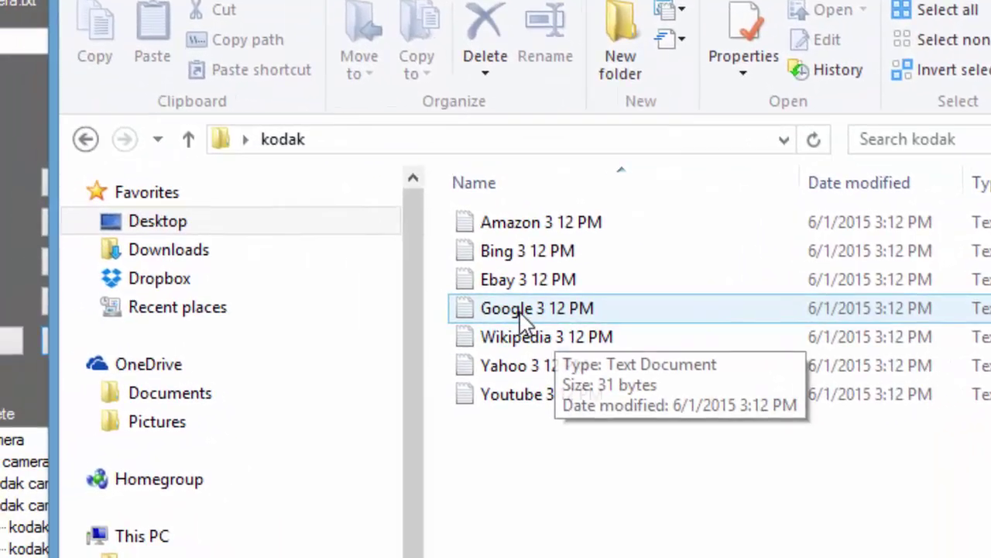
Step: Open the "Google 3 12 PM" text file, read through its exported keyword list, and close it with its changes saved
{"action": "double_click", "coordinate": [520, 313]}
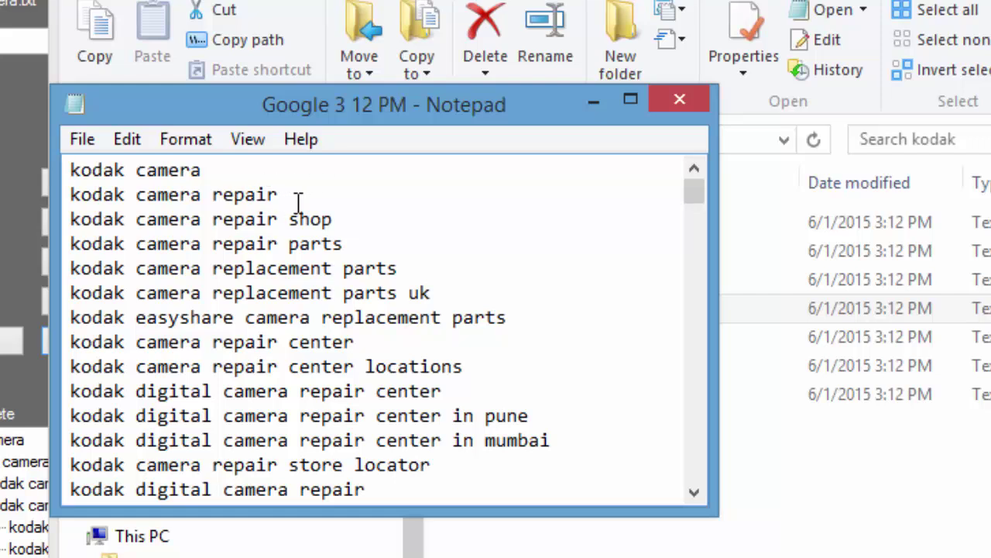
{"action": "left_click_drag", "start_coordinate": [72, 170], "coordinate": [425, 350]}
{"action": "scroll", "coordinate": [571, 359], "scroll_direction": "down", "scroll_amount": 20}
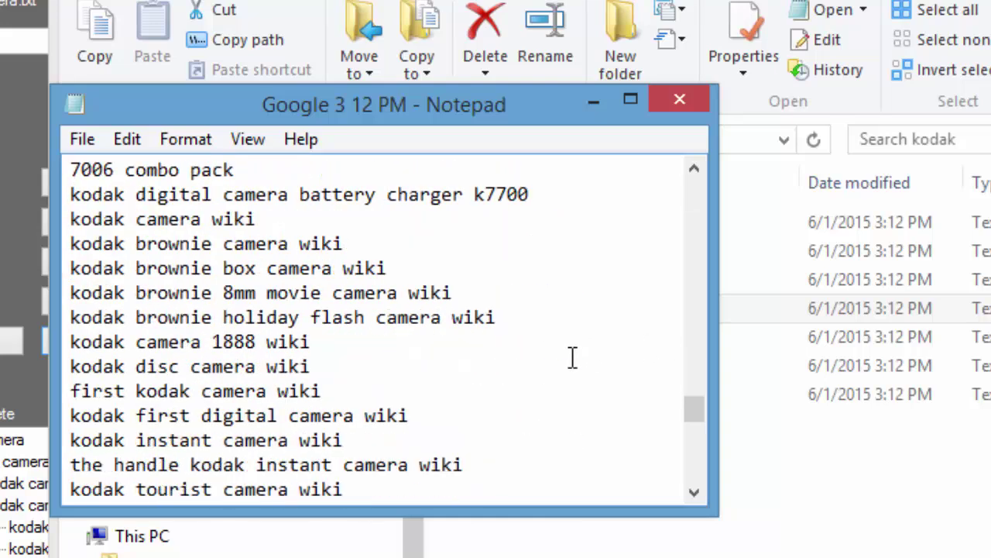
{"action": "scroll", "coordinate": [571, 359], "scroll_direction": "down", "scroll_amount": 9}
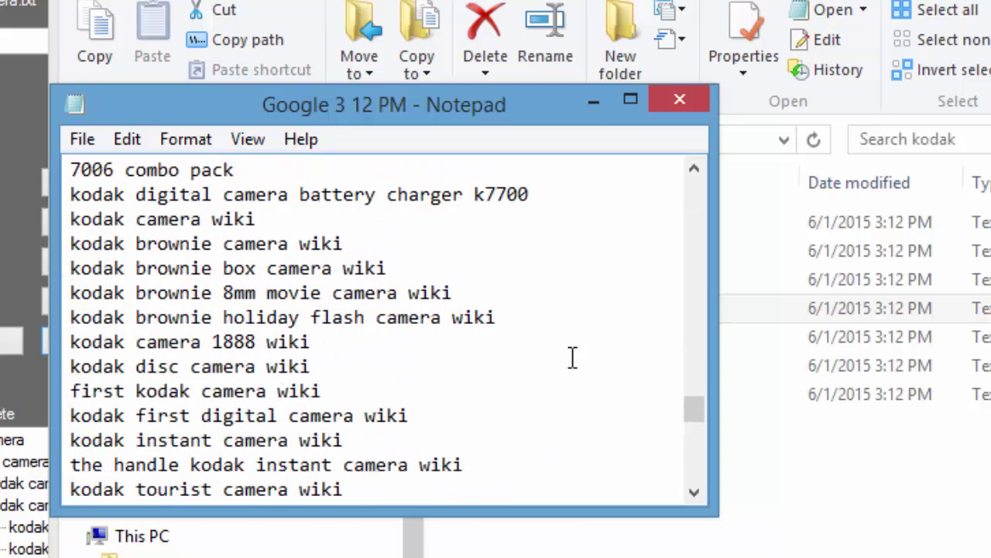
{"action": "scroll", "coordinate": [570, 359], "scroll_direction": "up", "scroll_amount": 20}
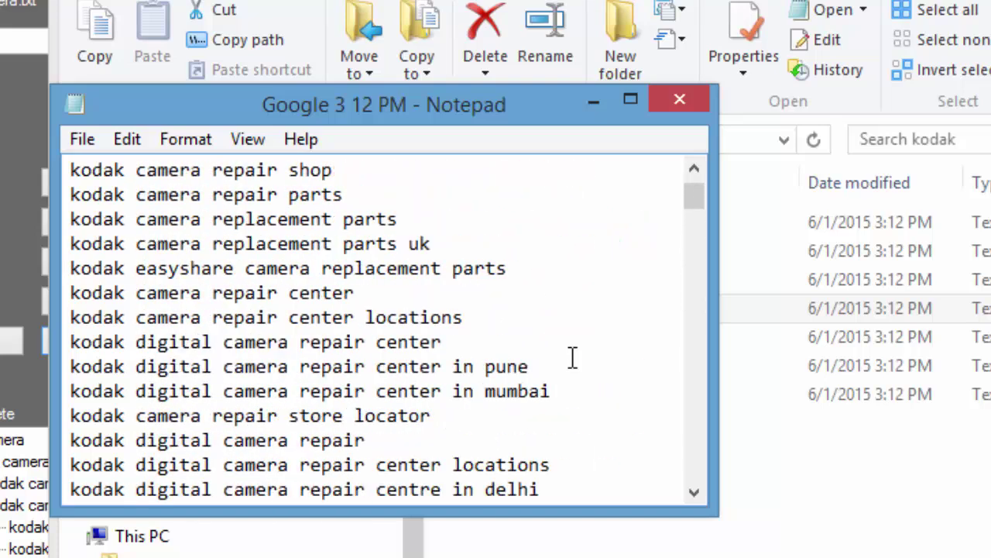
{"action": "scroll", "coordinate": [573, 357], "scroll_direction": "up", "scroll_amount": 1}
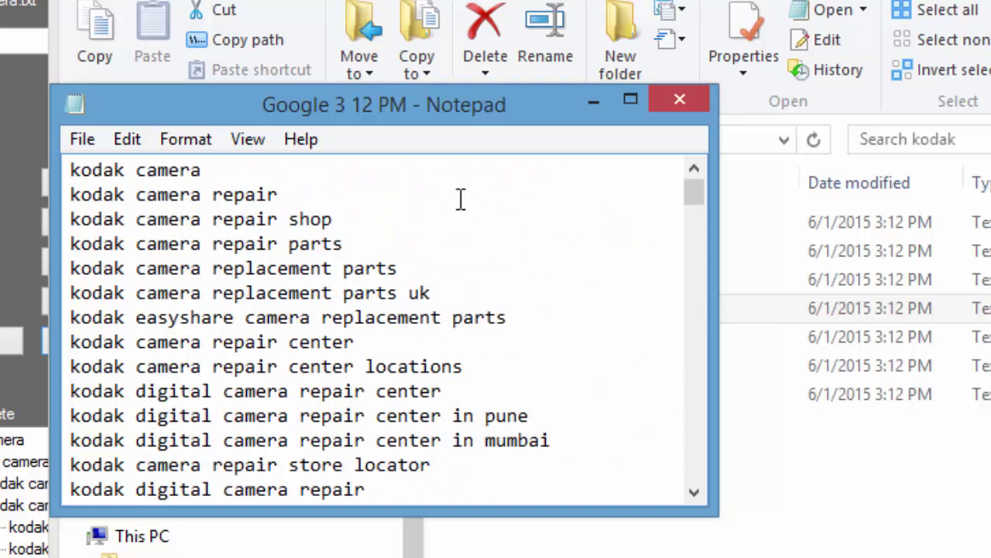
{"action": "scroll", "coordinate": [193, 248], "scroll_direction": "down", "scroll_amount": 1}
{"action": "scroll", "coordinate": [212, 259], "scroll_direction": "down", "scroll_amount": 20}
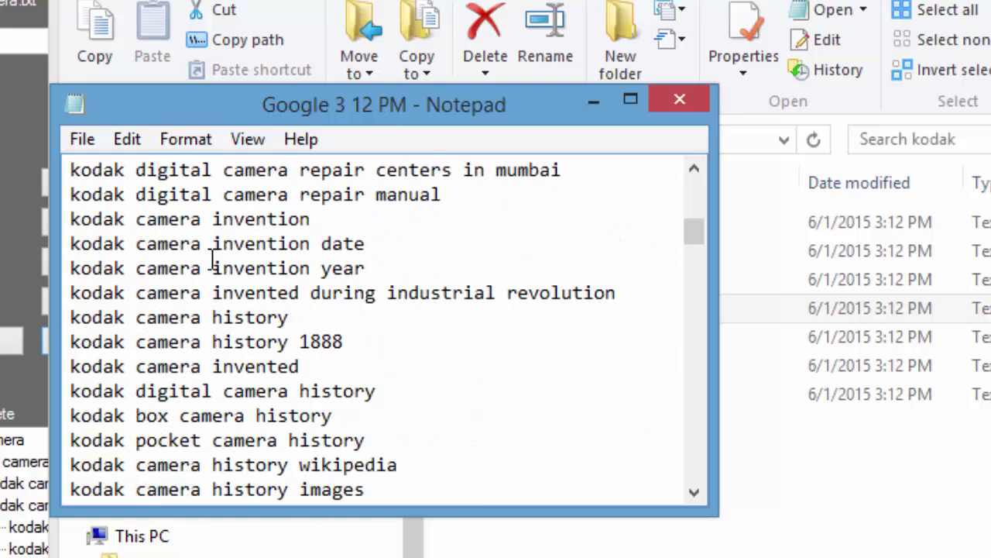
{"action": "scroll", "coordinate": [212, 257], "scroll_direction": "down", "scroll_amount": 12}
{"action": "scroll", "coordinate": [214, 258], "scroll_direction": "up", "scroll_amount": 18}
{"action": "scroll", "coordinate": [214, 258], "scroll_direction": "up", "scroll_amount": 20}
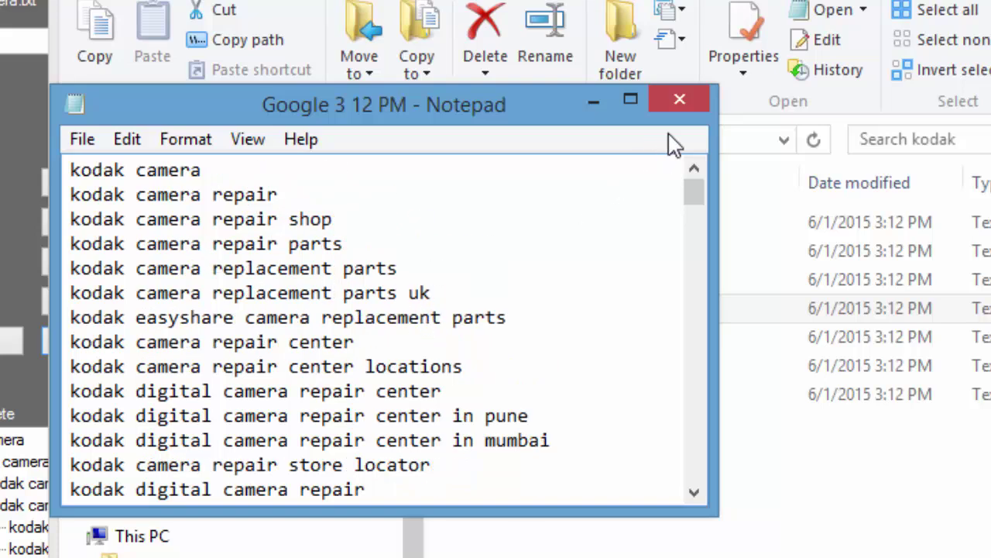
{"action": "left_click", "coordinate": [680, 104]}
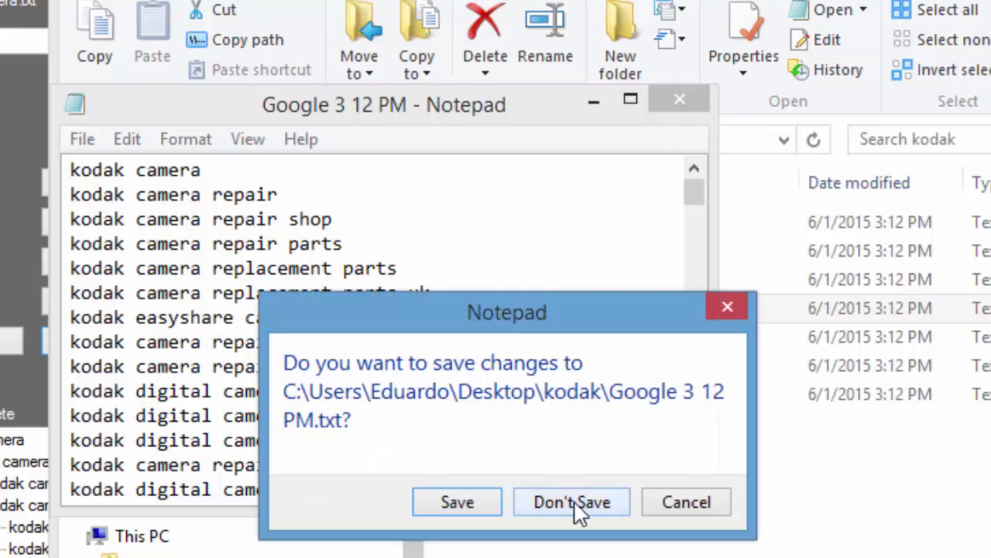
{"action": "left_click", "coordinate": [455, 503]}
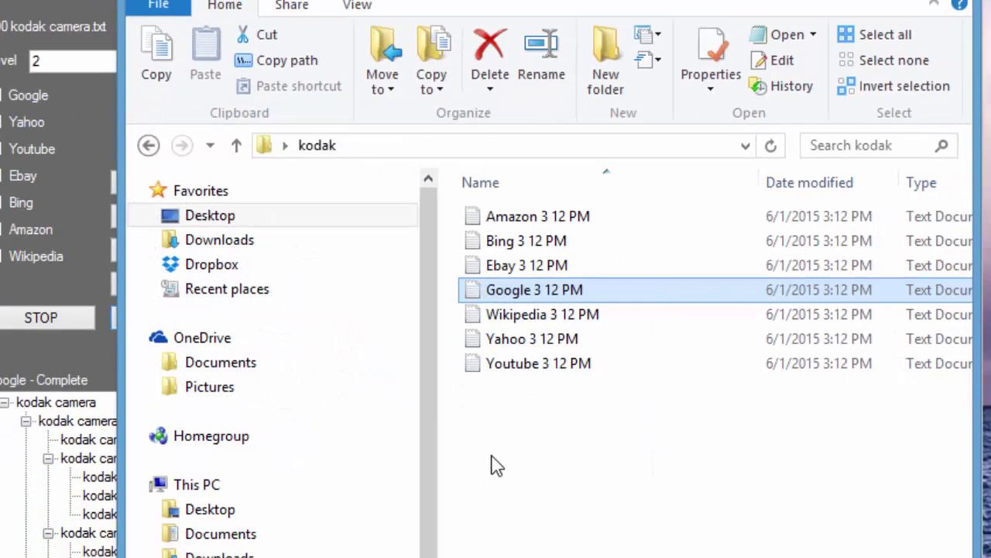